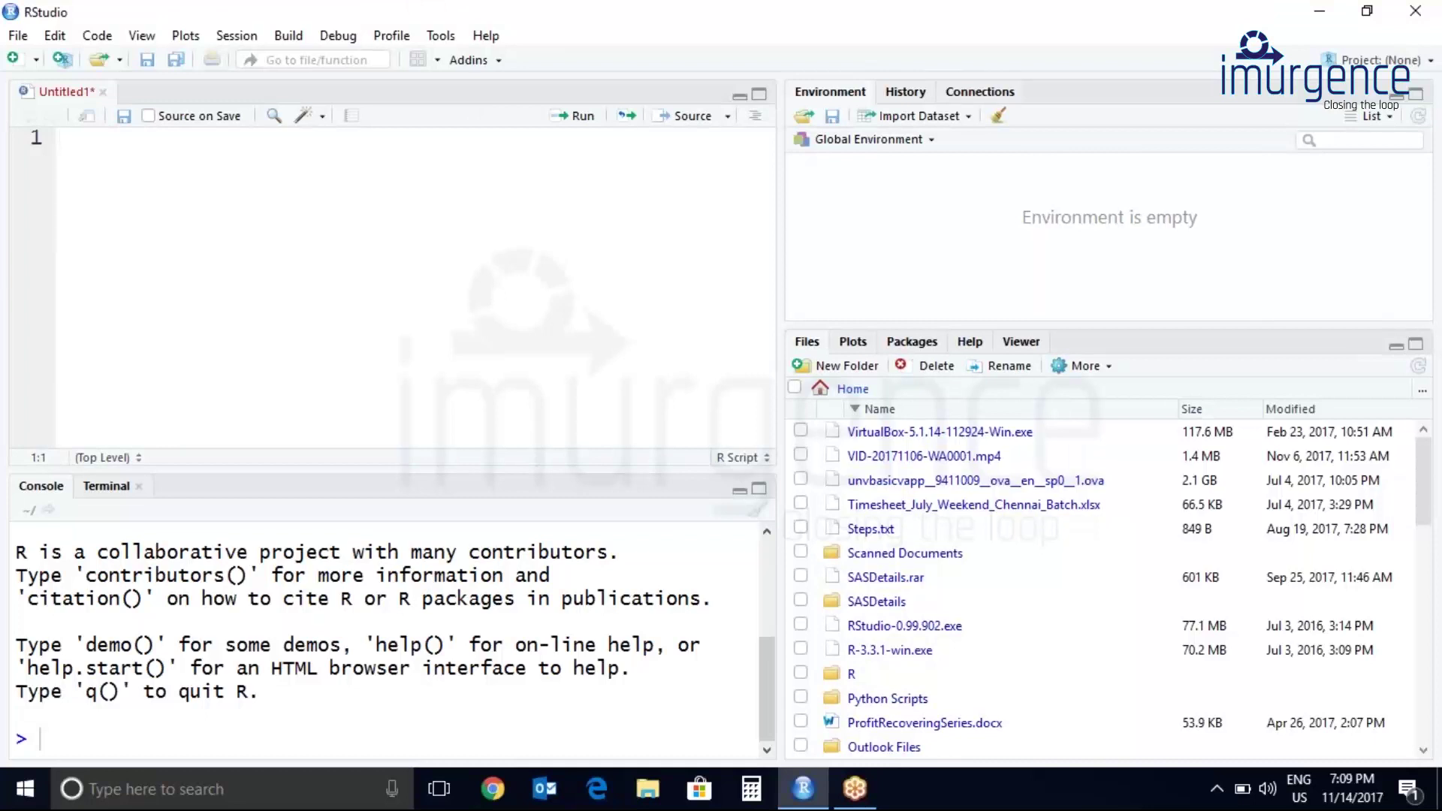
Step: Minimize RStudio to reveal the Windows desktop and its R shortcut
left_click(1315, 12)
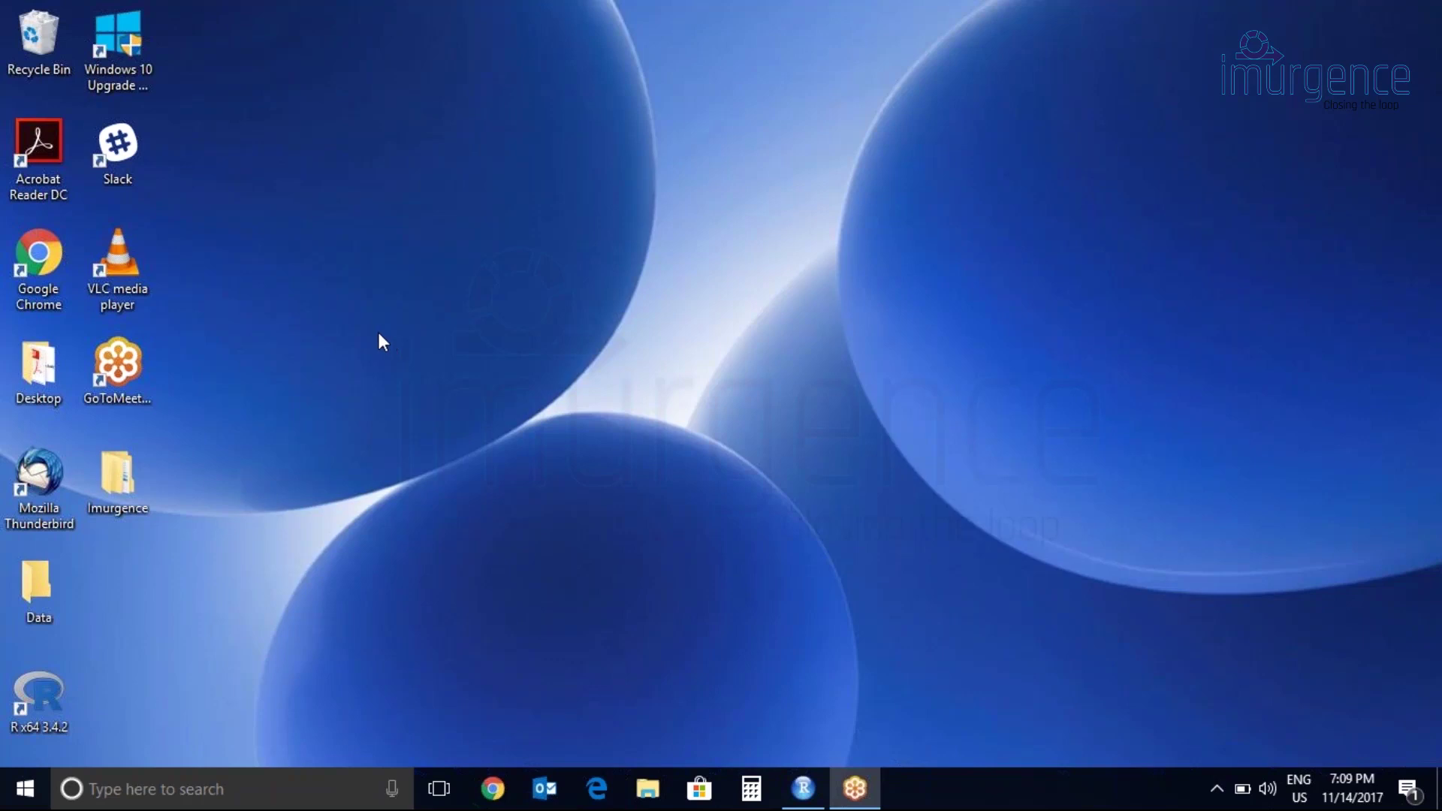
Step: Open the Imurgence > R Basics folder in File Explorer
double_click(100, 489)
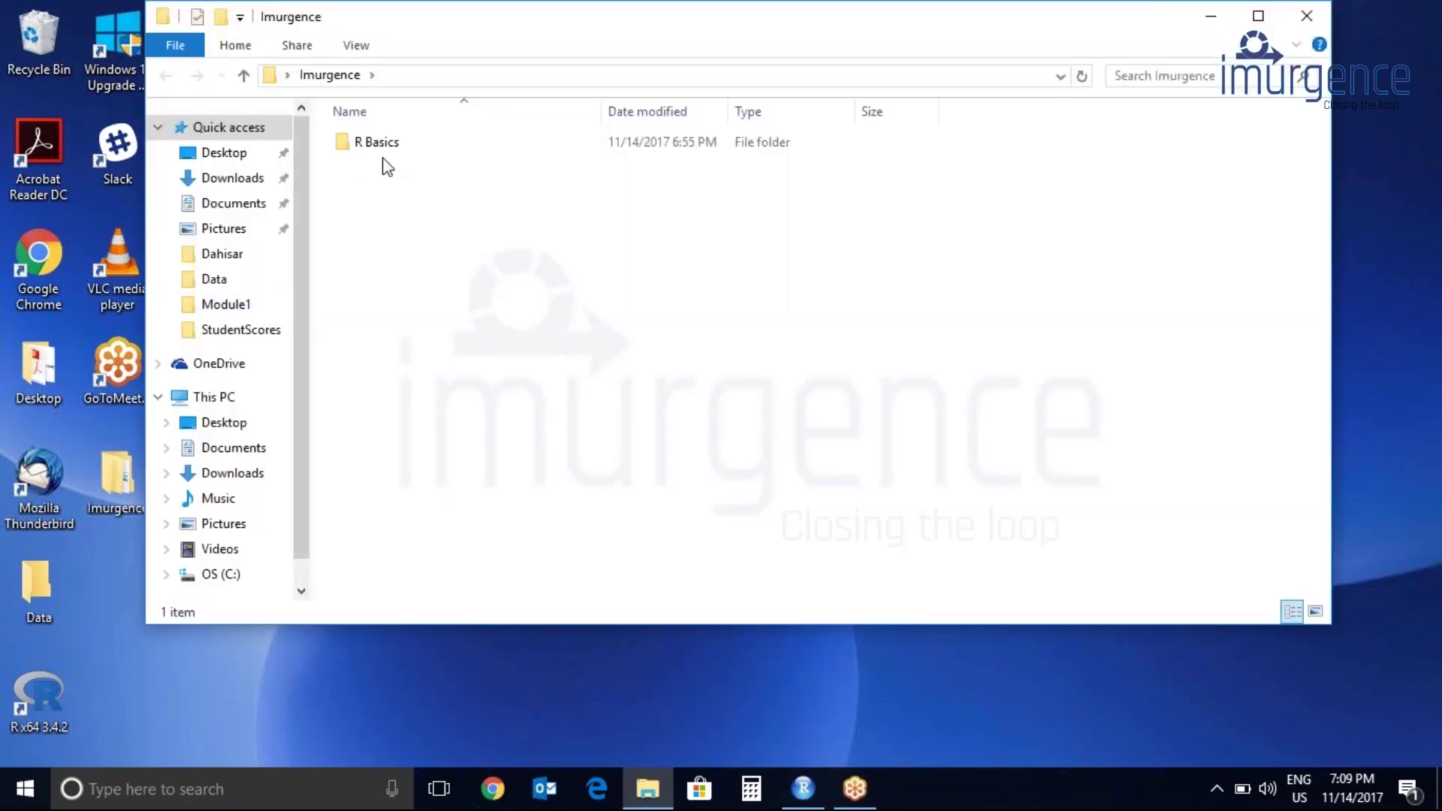
left_click(391, 153)
double_click(391, 153)
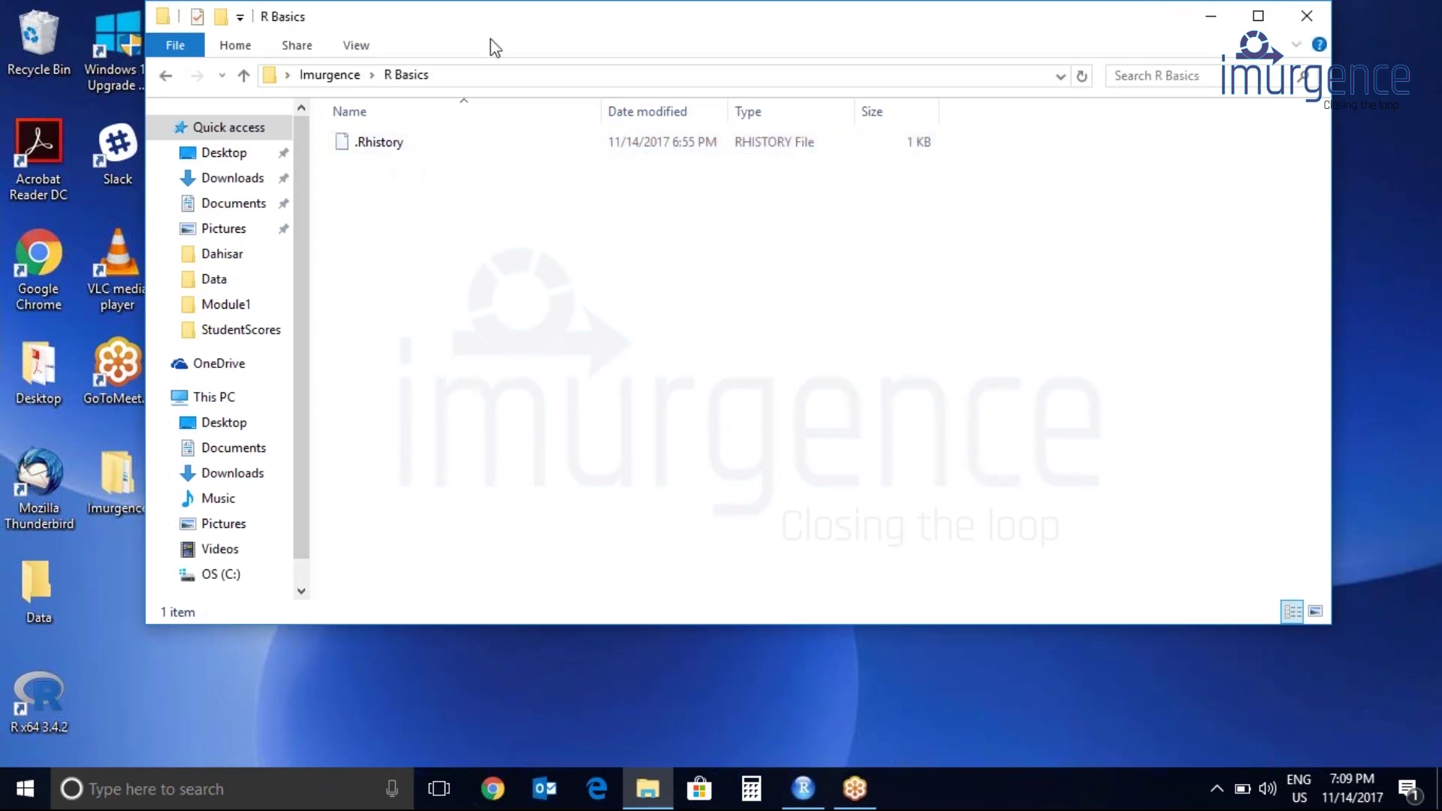
Step: Copy the R Basics folder's full path and return to RStudio
left_click(535, 77)
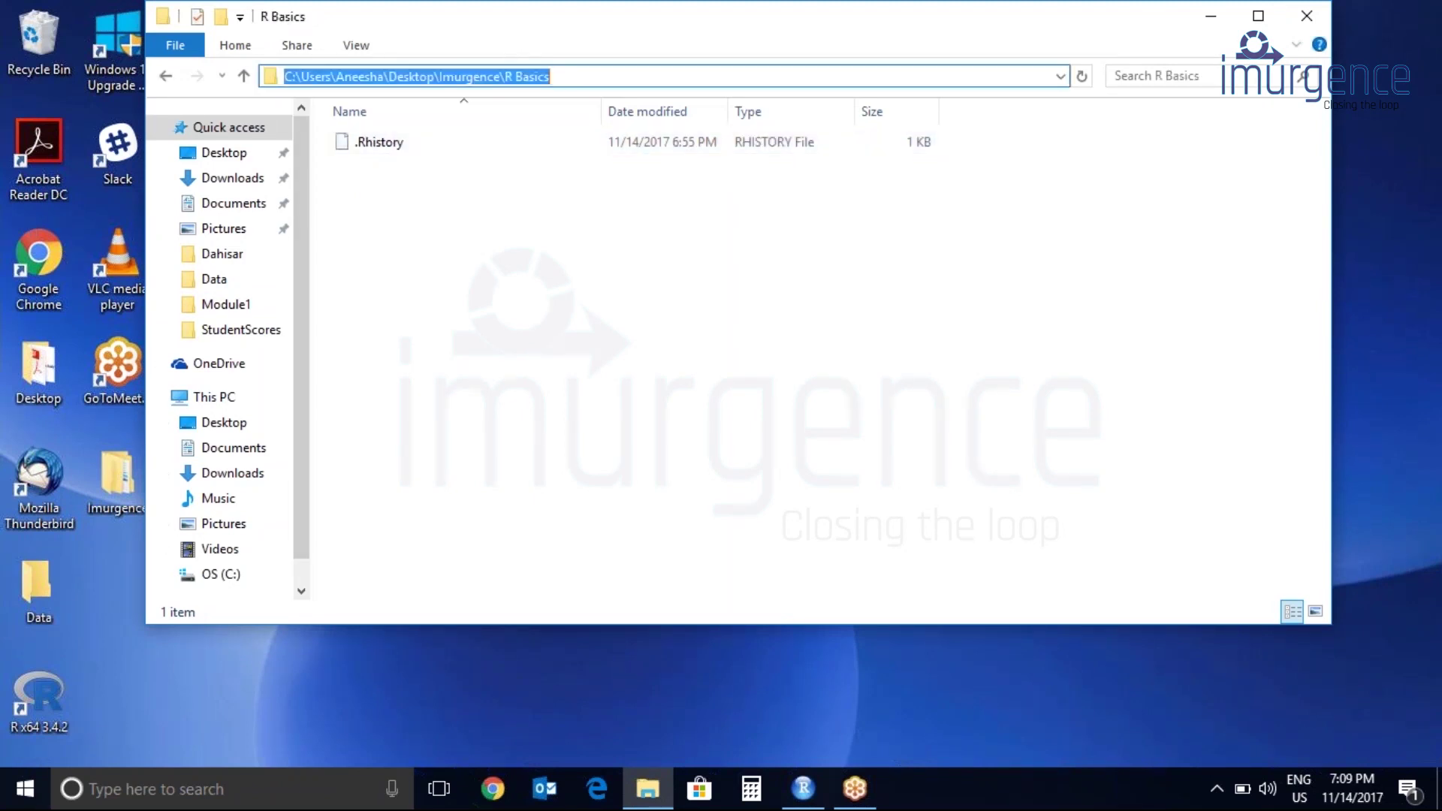
right_click(517, 76)
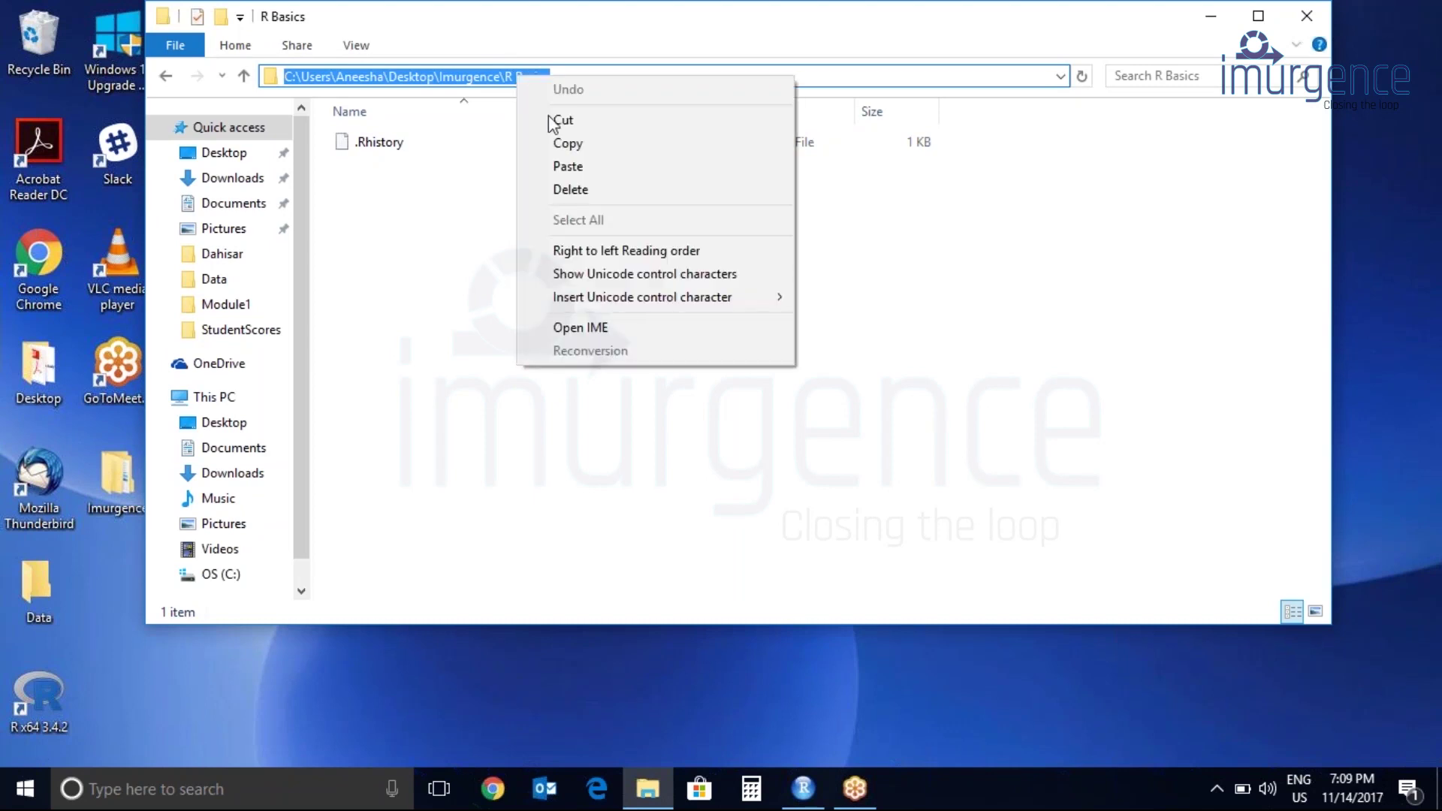
left_click(561, 145)
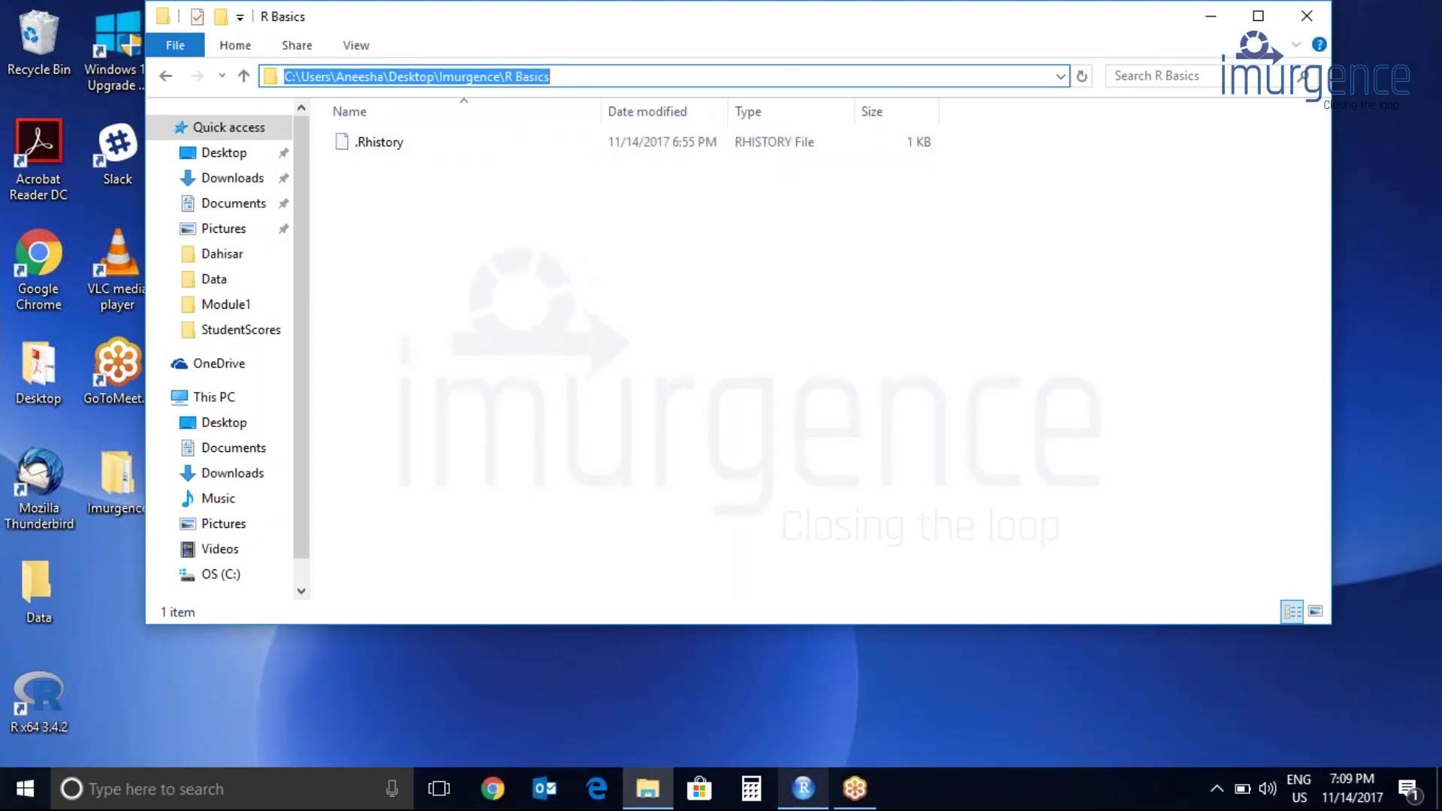
left_click(803, 789)
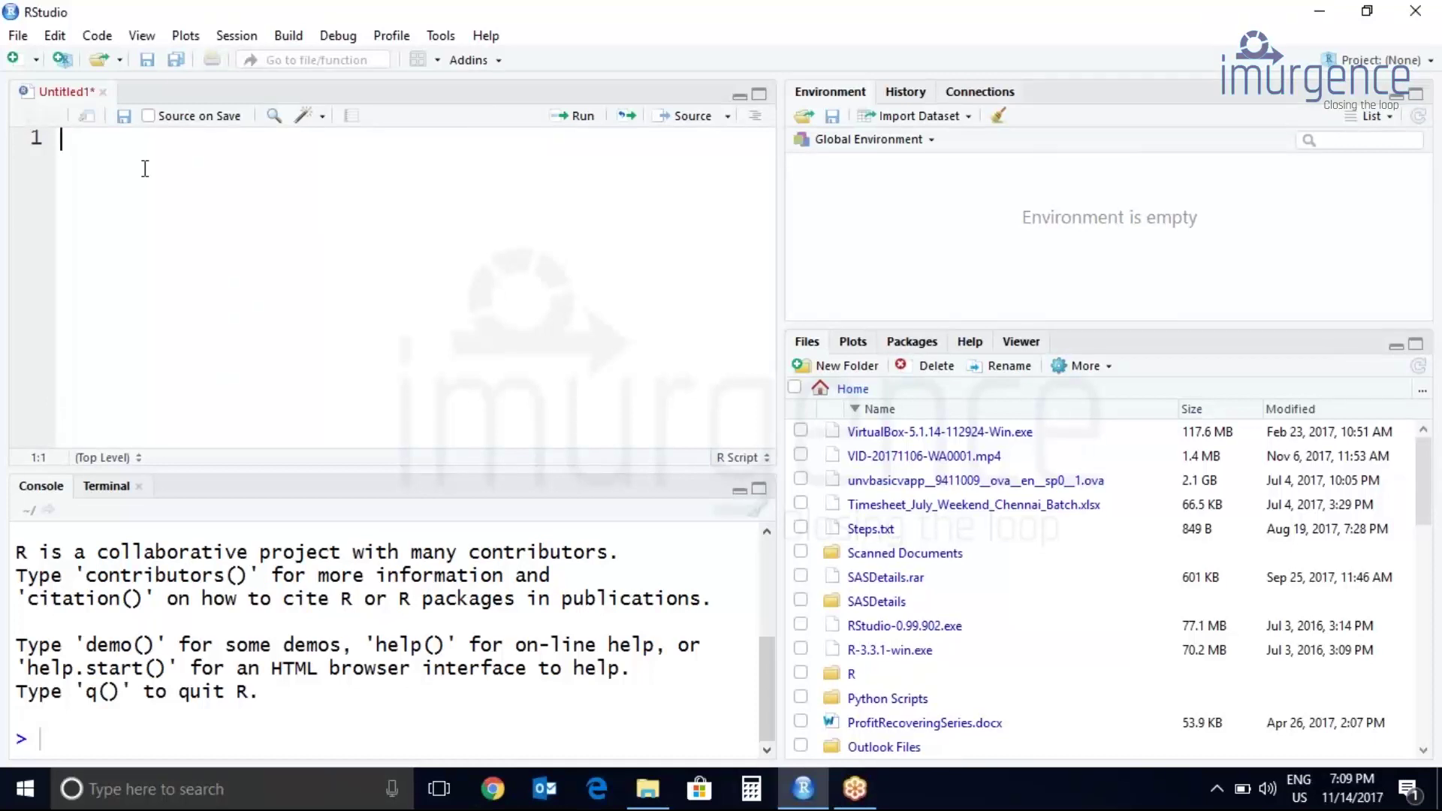
type("setwd(")
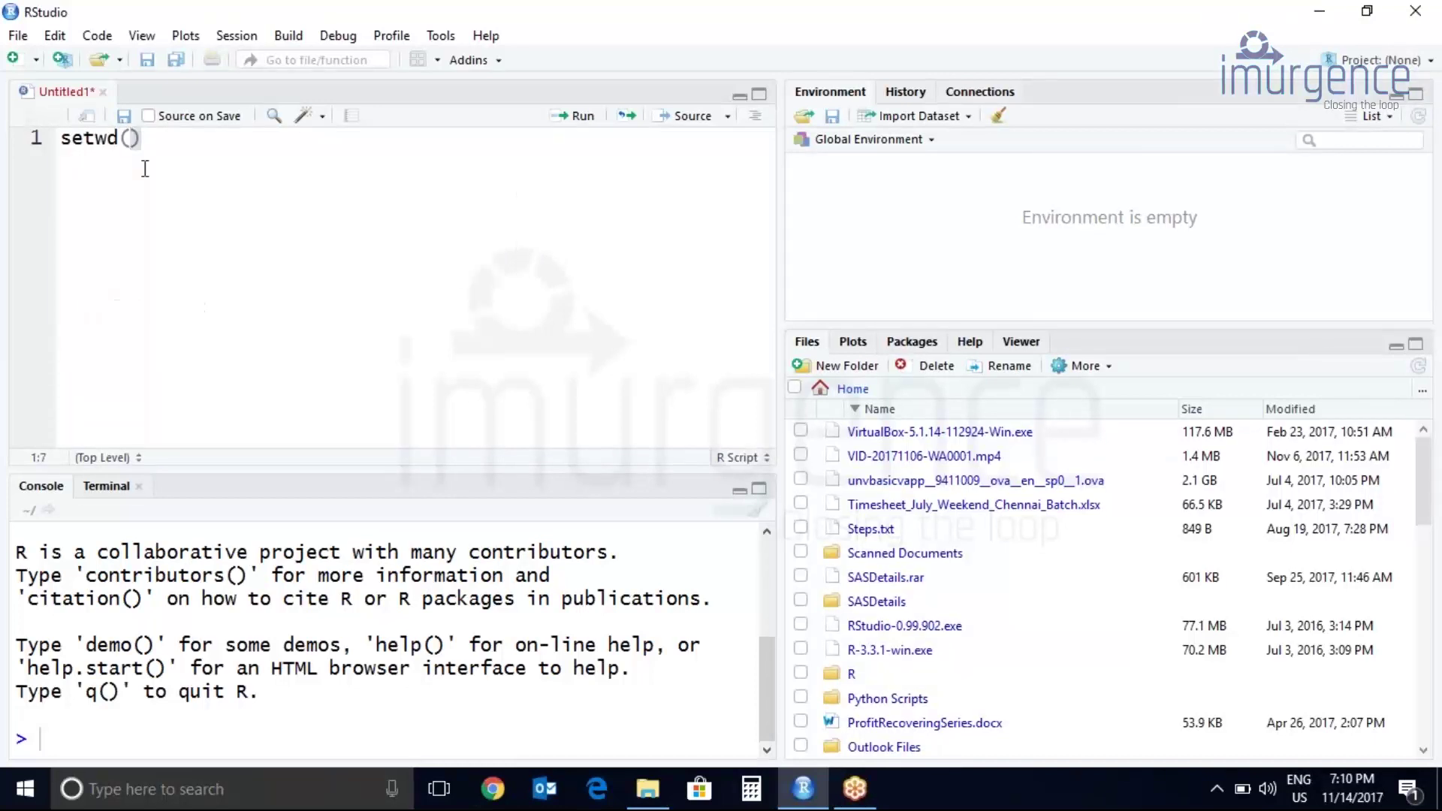
type("\"")
Step: Run setwd() with the pasted R Basics path, producing the '\U' hex-digits error
key("ctrl+v")
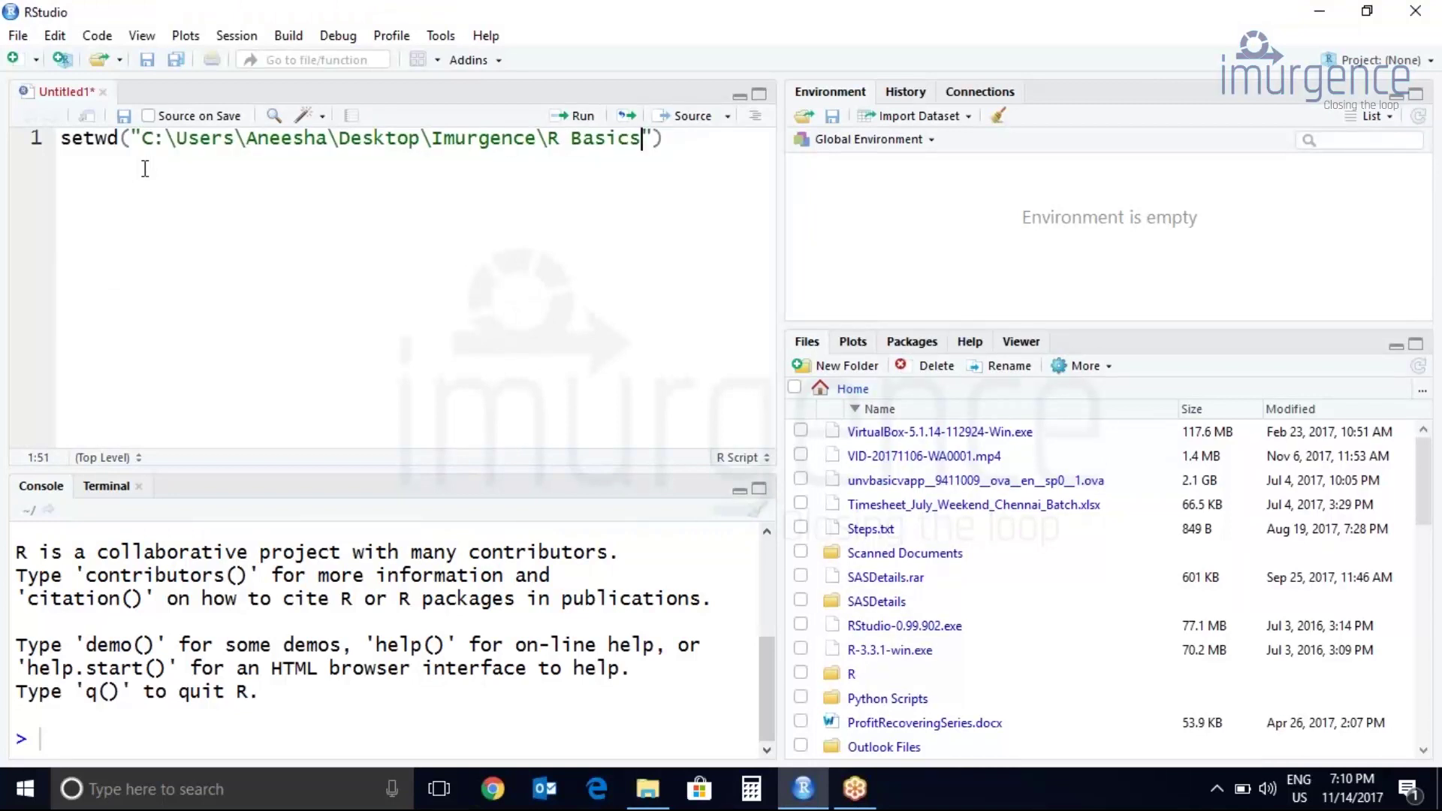
key("ctrl+Return")
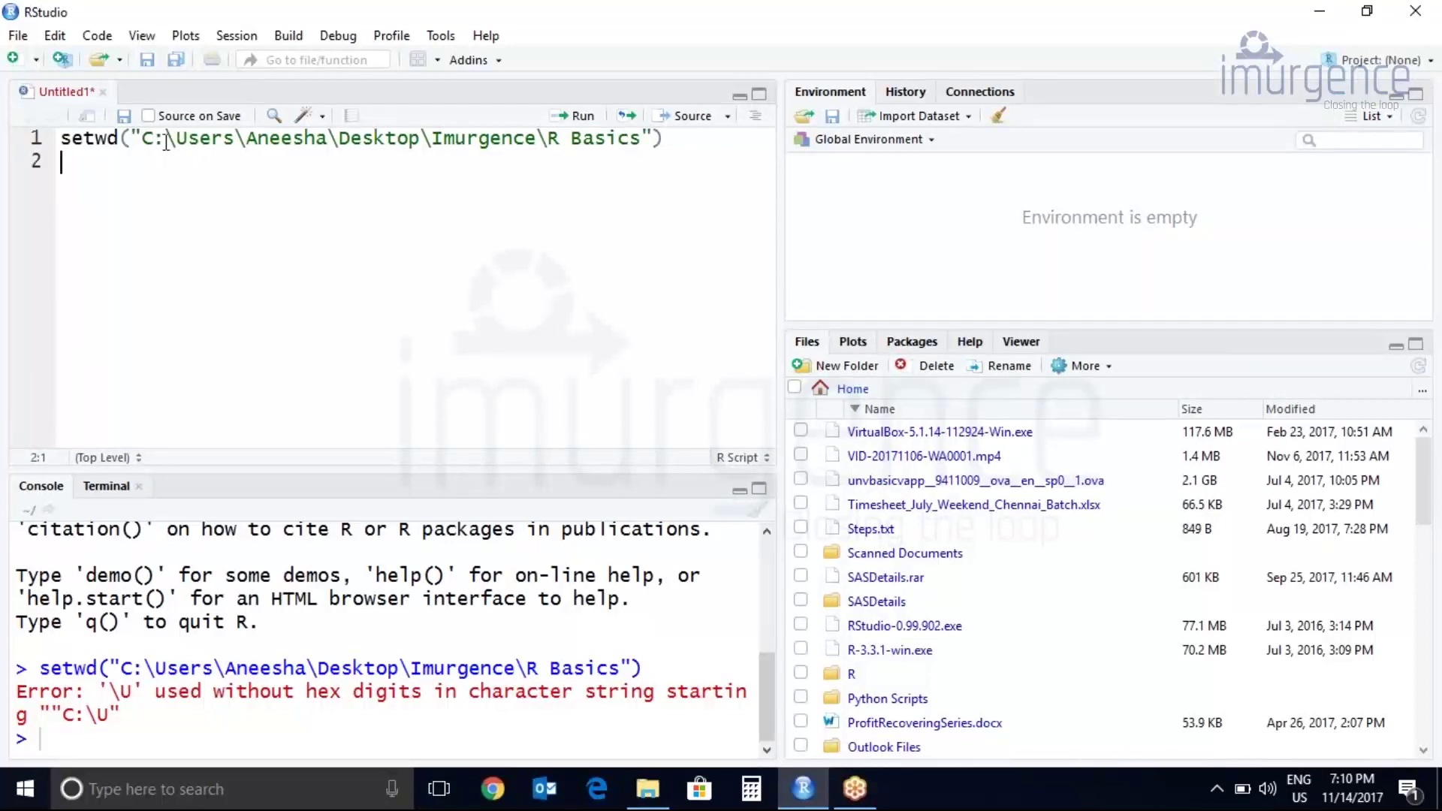
Step: Double each backslash in the line 1 setwd path, run it, and select the line
left_click(547, 140)
type("\\")
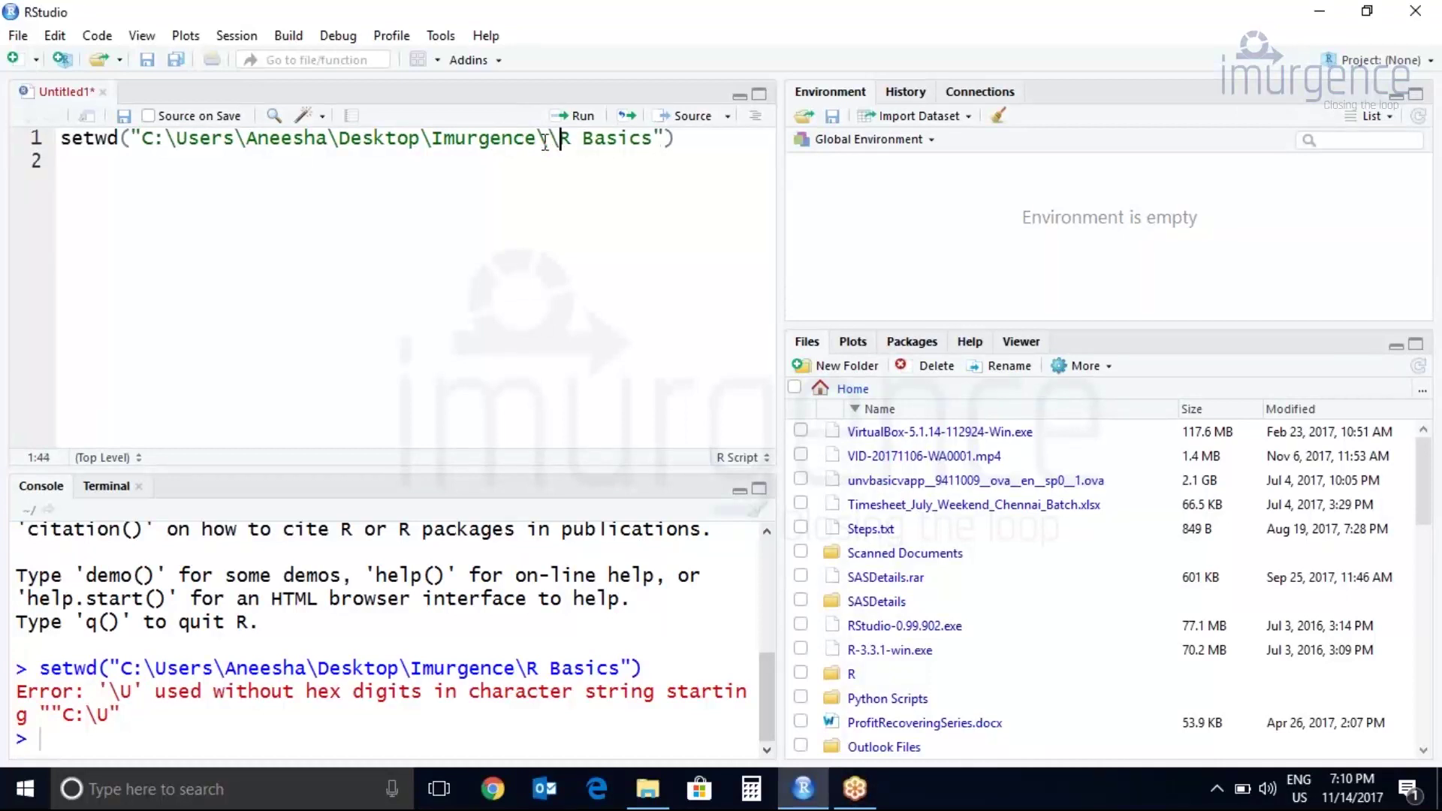
key("Left")
key("Left")
key("Left")
key("Left")
key("Left")
key("Left")
key("Left")
type("\\")
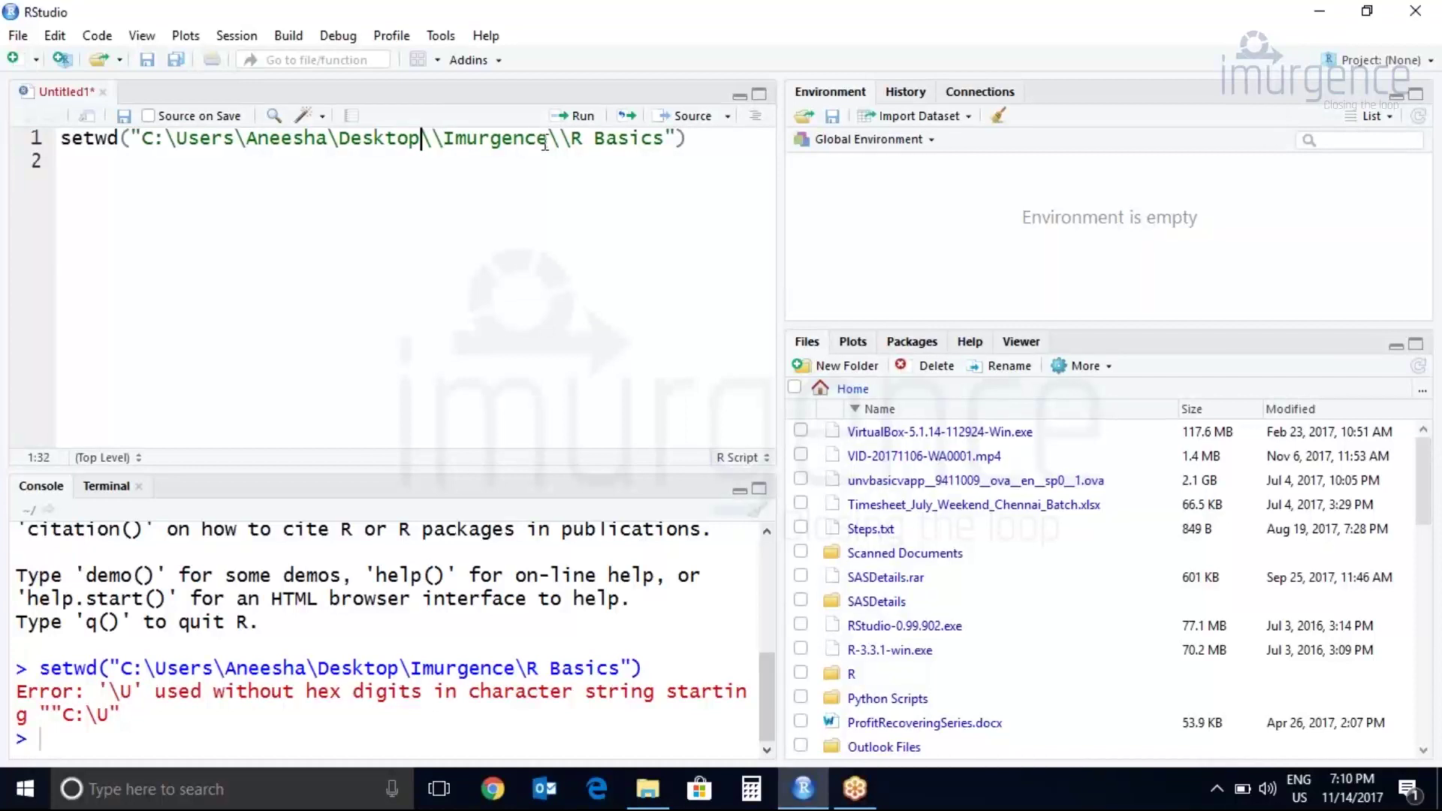
key("Left")
key("Left")
key("Left")
key("Left")
type("\\")
key("Left")
key("Left")
key("Left")
key("Left")
key("Left")
key("Left")
key("Left")
key("Left")
type("\\")
key("Left")
key("Left")
key("Left")
key("Left")
key("Left")
key("Left")
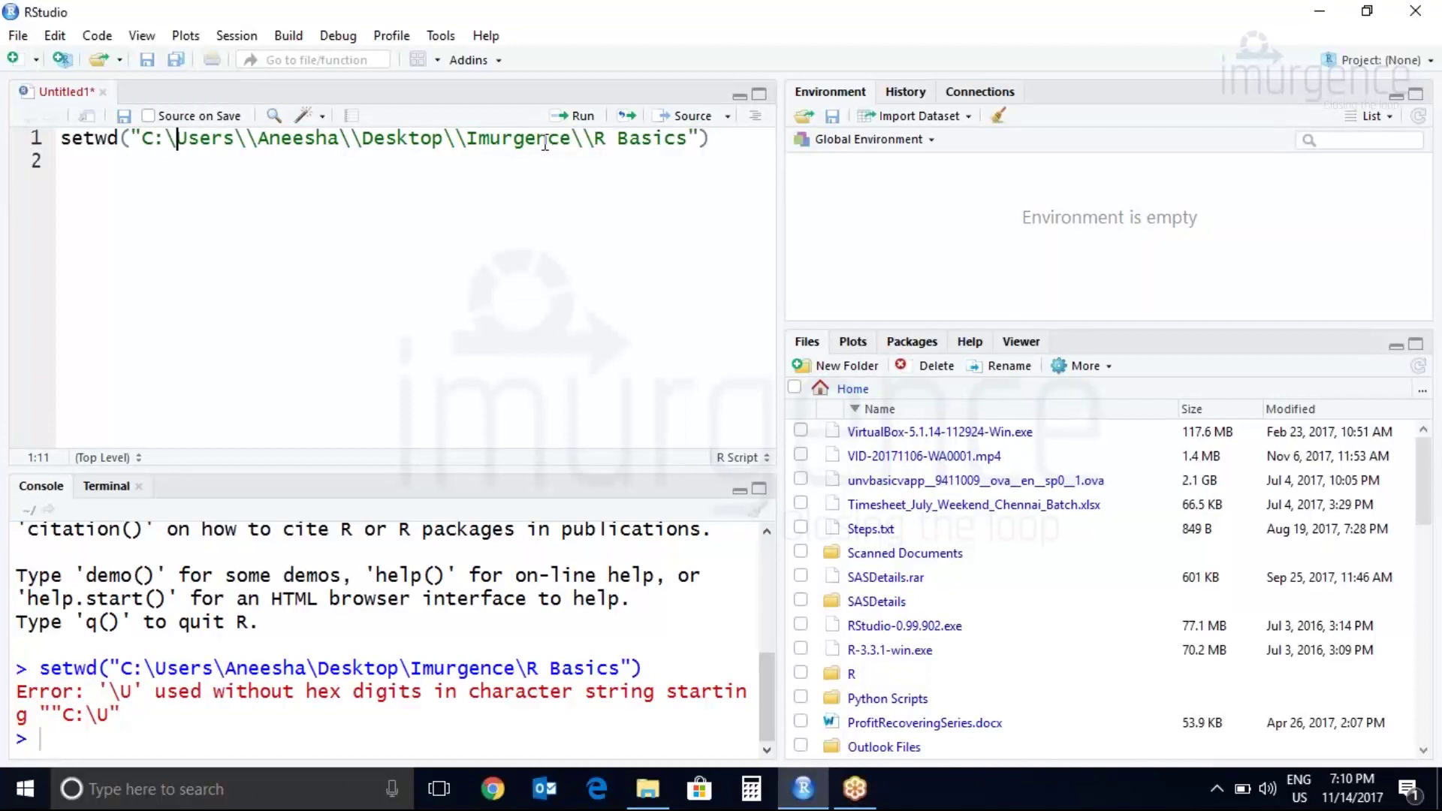
type("\\")
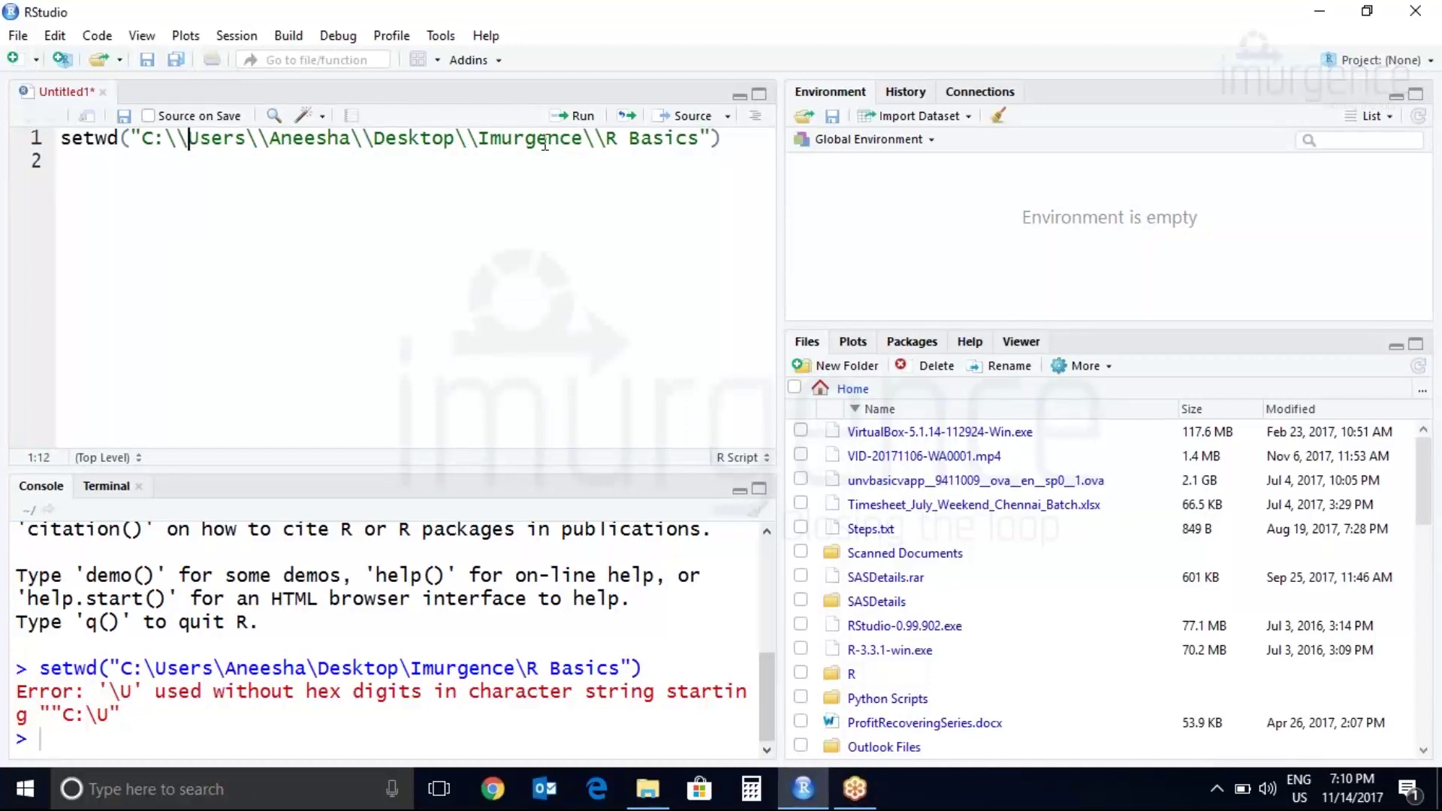
key("ctrl+Return")
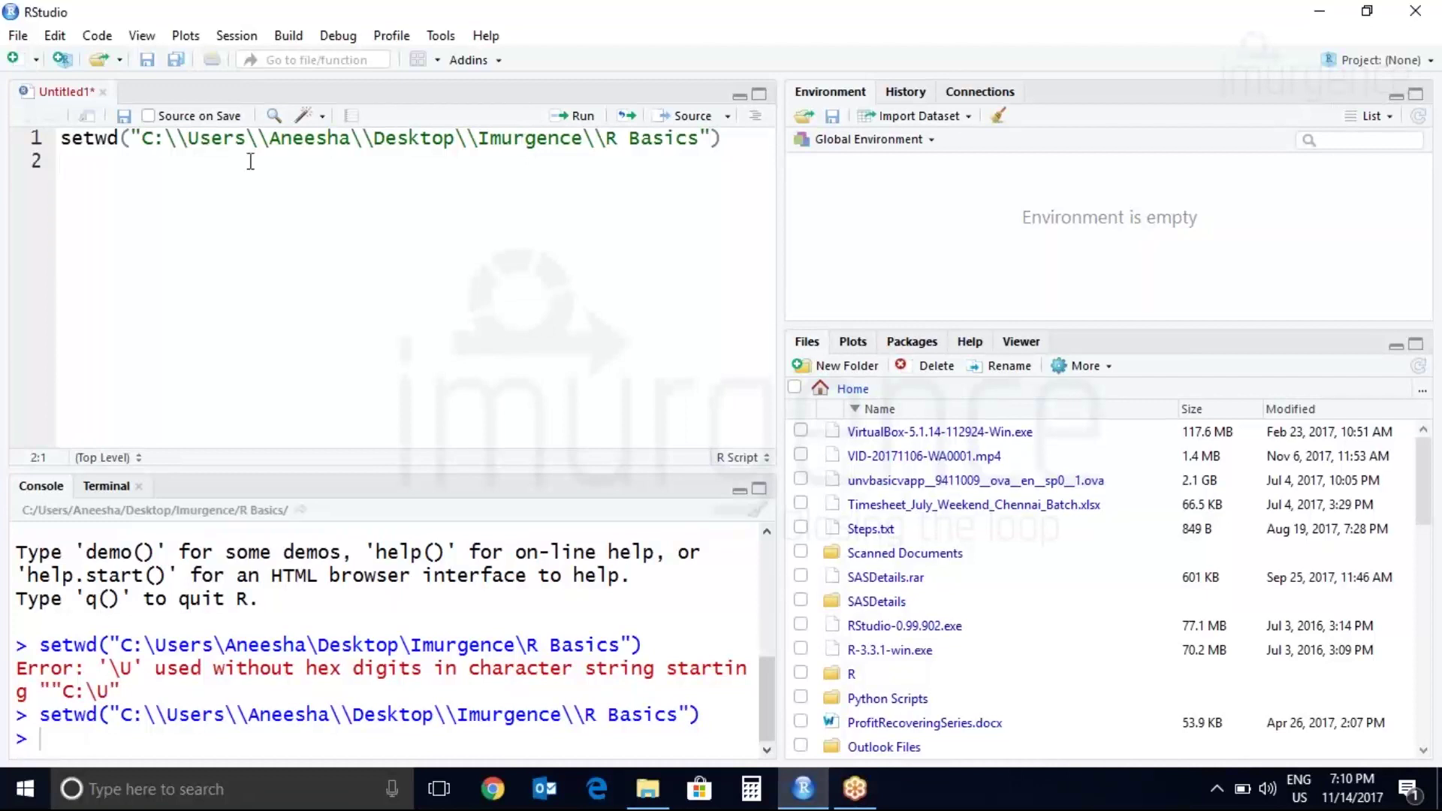
triple_click(307, 140)
key("ctrl+c")
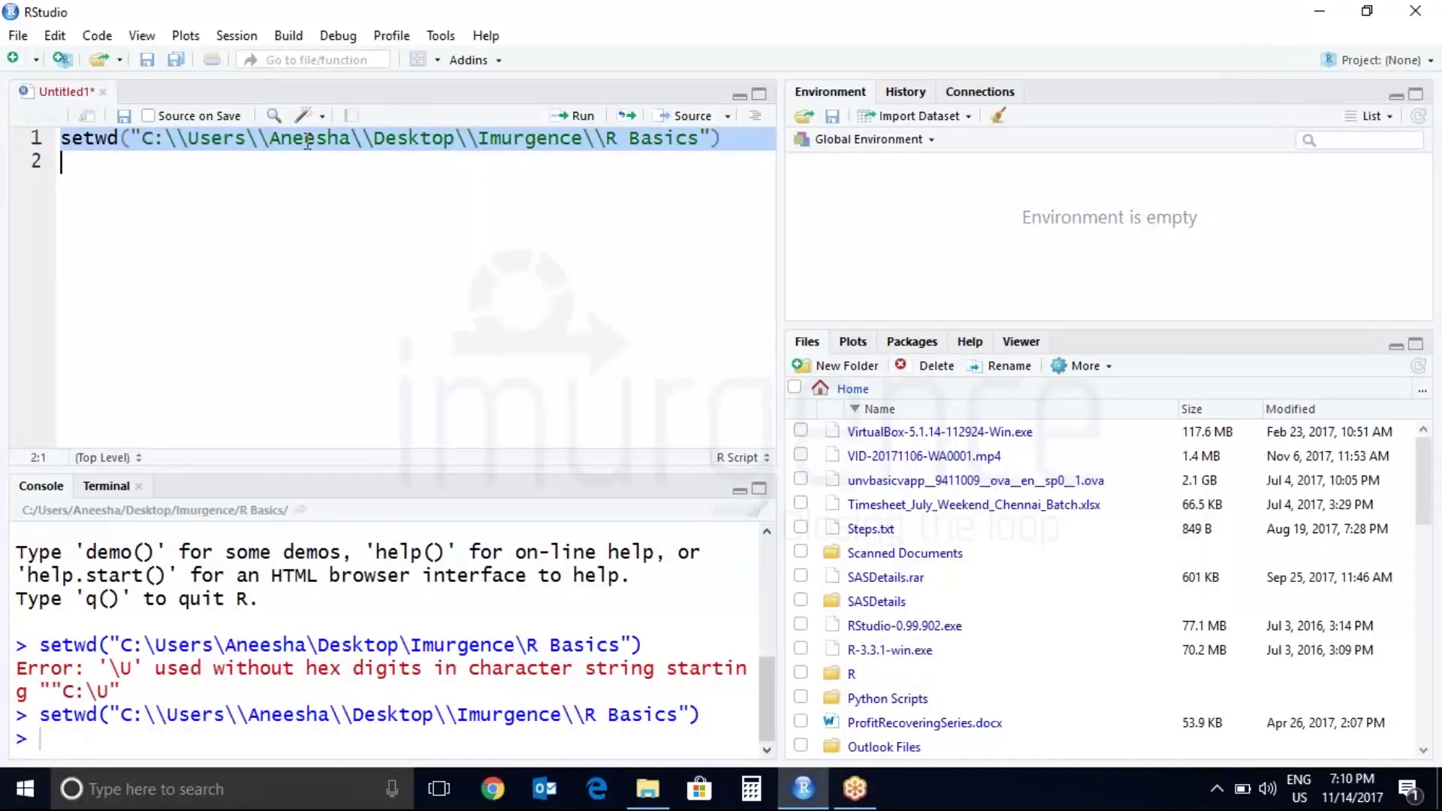
Step: Paste the setwd line onto line 4 and remove the backslashes before R Basics
left_click(155, 218)
key("Return")
key("Return")
key("ctrl+v")
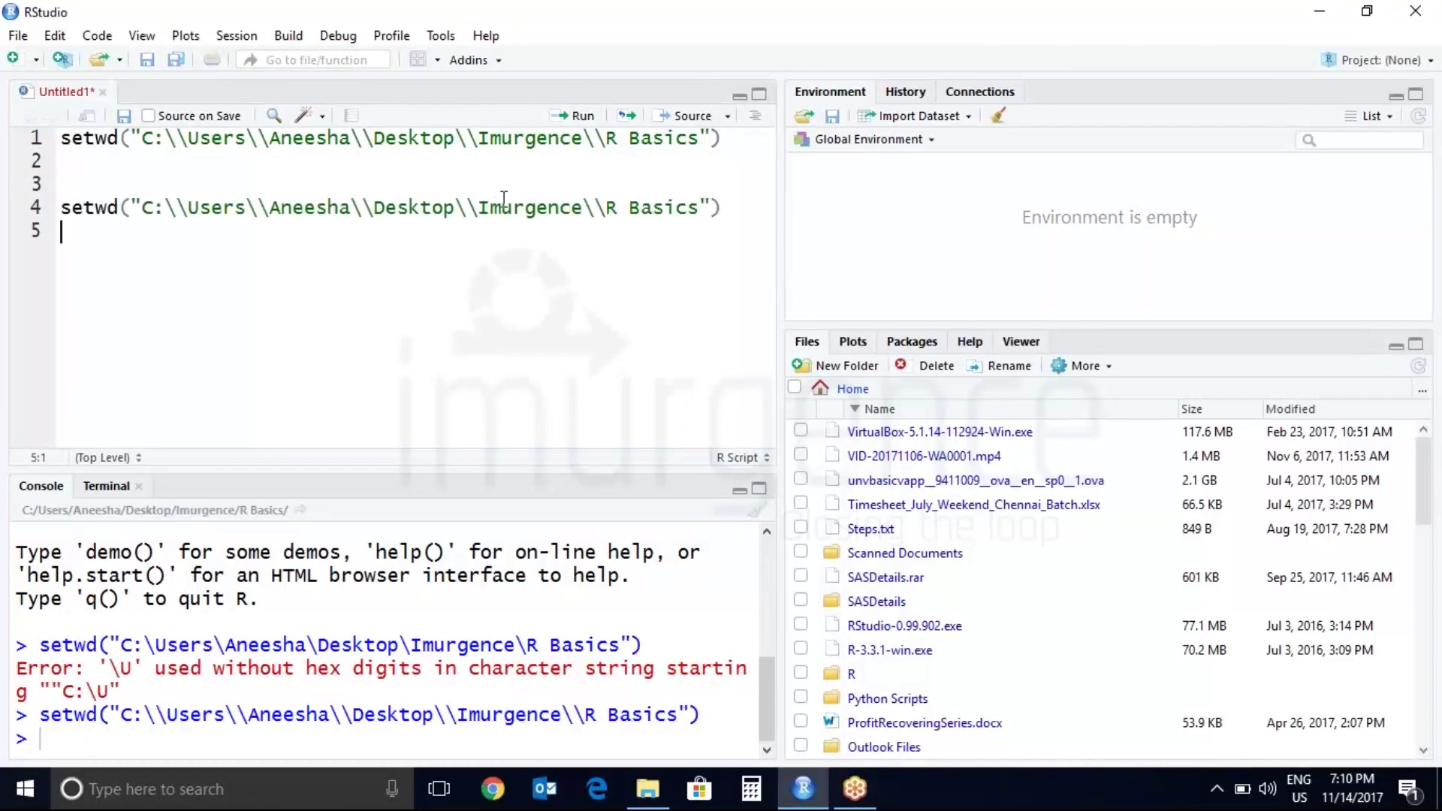
left_click(603, 209)
key("BackSpace")
key("BackSpace")
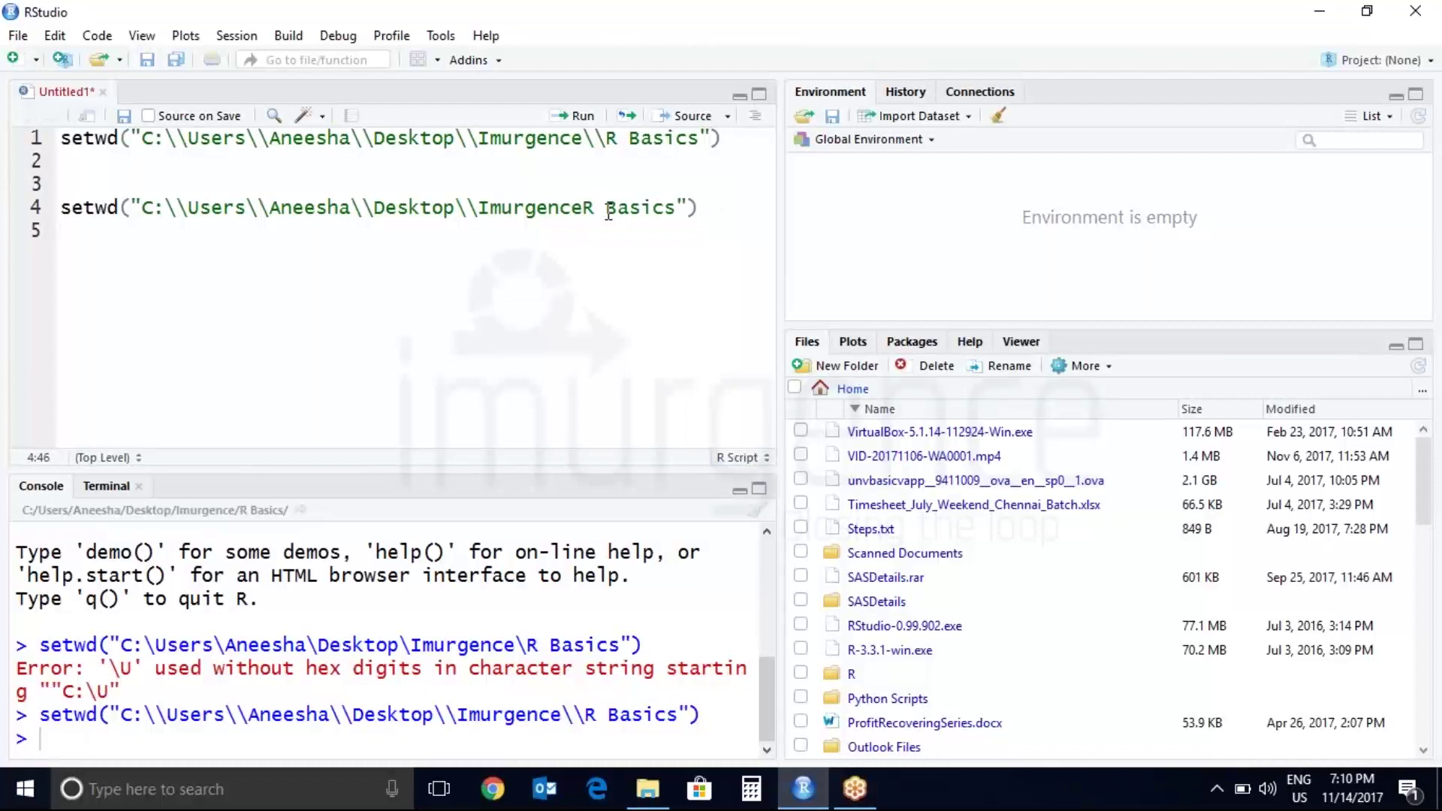
type("/")
Step: Replace the remaining double backslashes with forward slashes and run the line
key("Left")
key("Left")
key("Left")
key("Left")
key("Left")
key("Left")
key("Left")
key("Left")
key("Left")
key("Left")
key("BackSpace")
key("BackSpace")
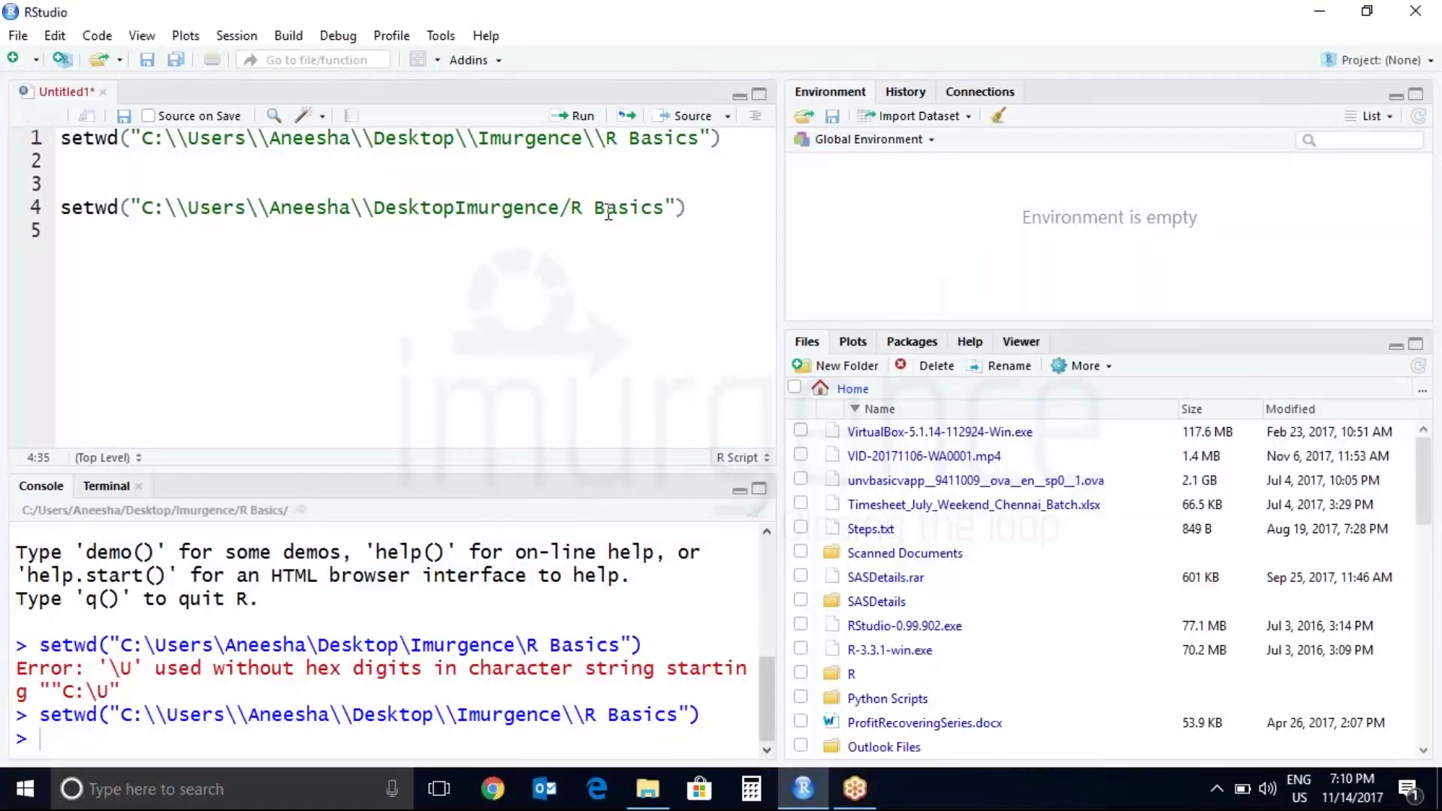
type("/")
key("Left")
key("Left")
key("Left")
key("Left")
key("Right")
key("BackSpace")
key("BackSpace")
type("/")
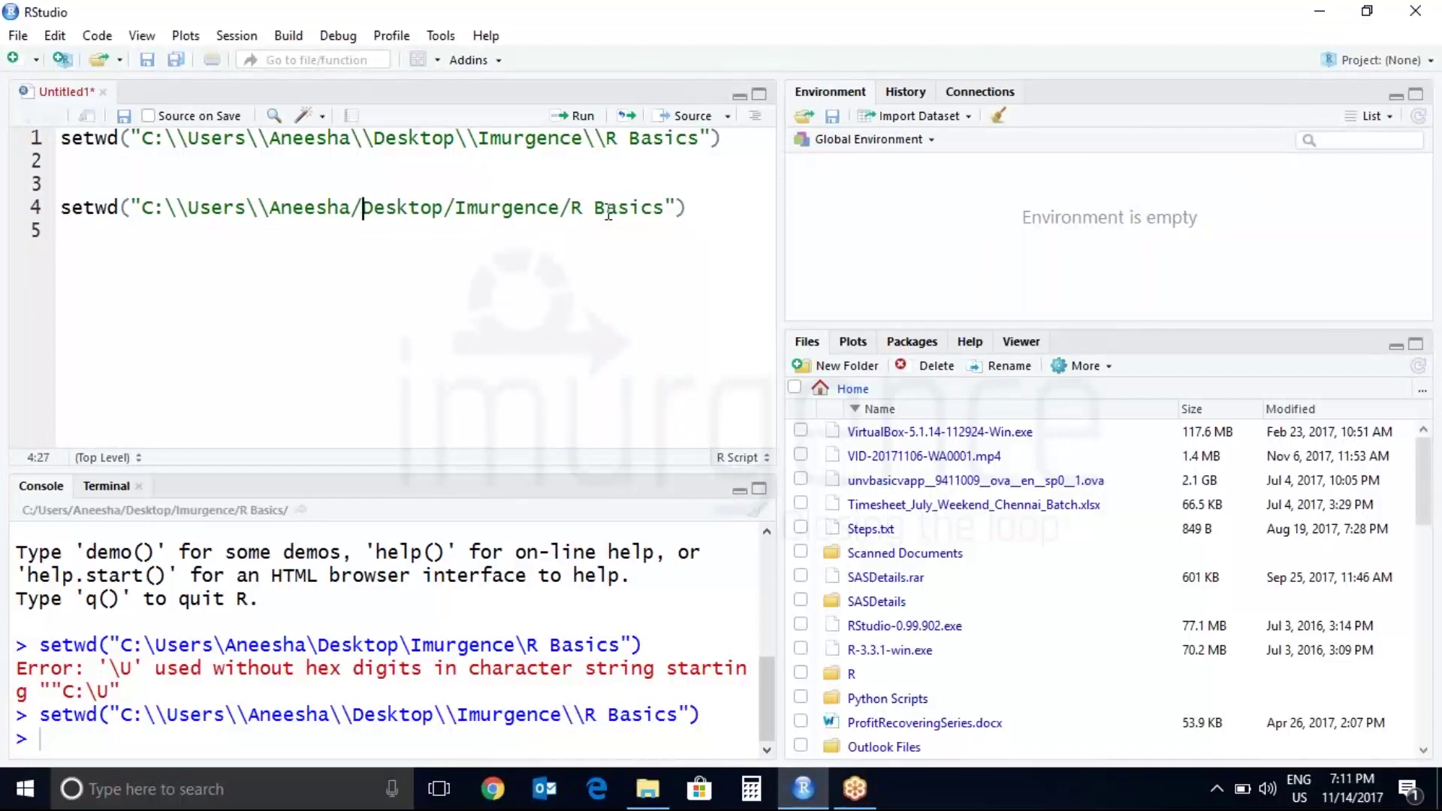
key("Left")
key("Left")
key("Left")
key("Left")
key("Left")
key("Left")
key("Left")
key("Right")
key("BackSpace")
key("BackSpace")
type("/")
key("Right")
key("Right")
key("Right")
key("Right")
key("Right")
key("Right")
key("BackSpace")
key("BackSpace")
type("/")
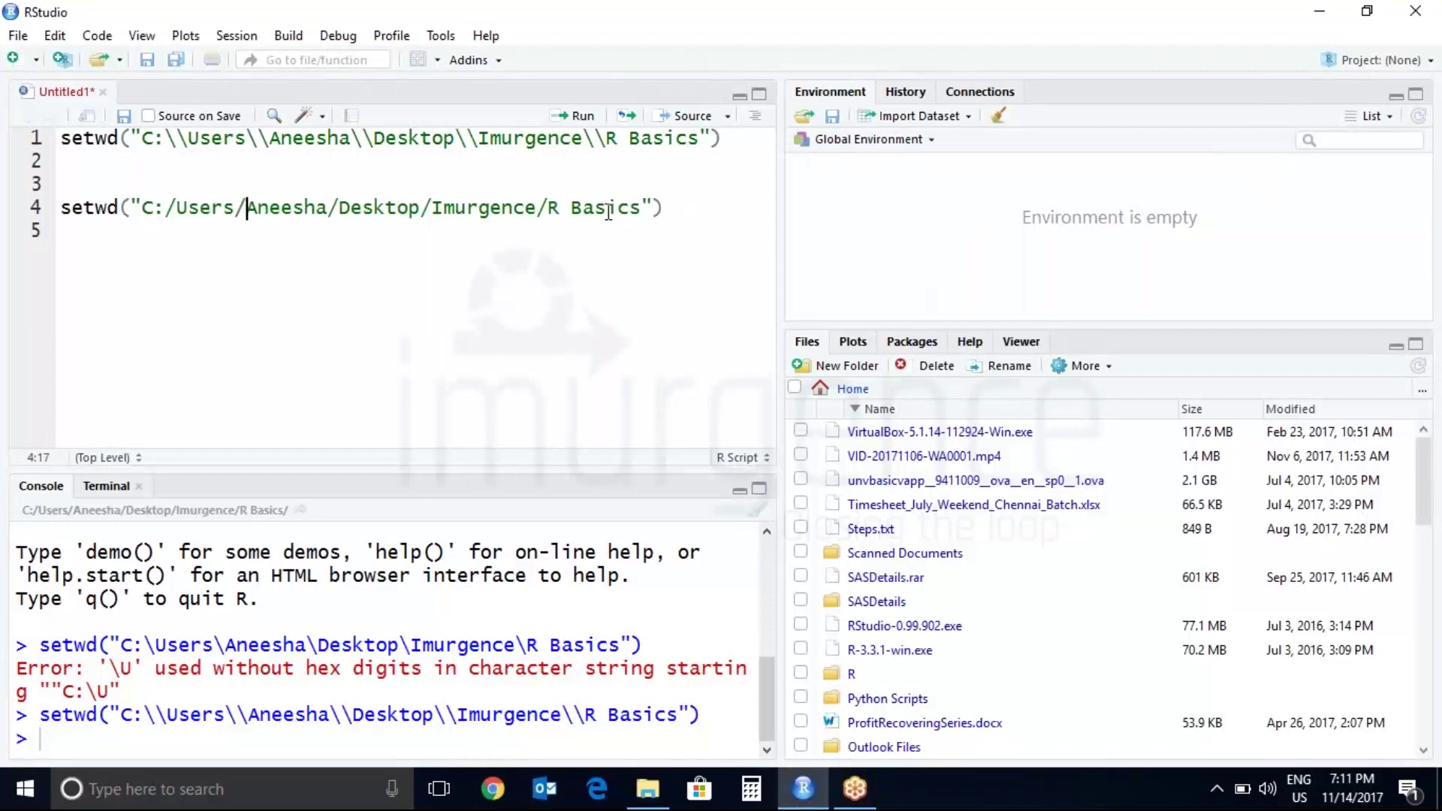
key("ctrl+Return")
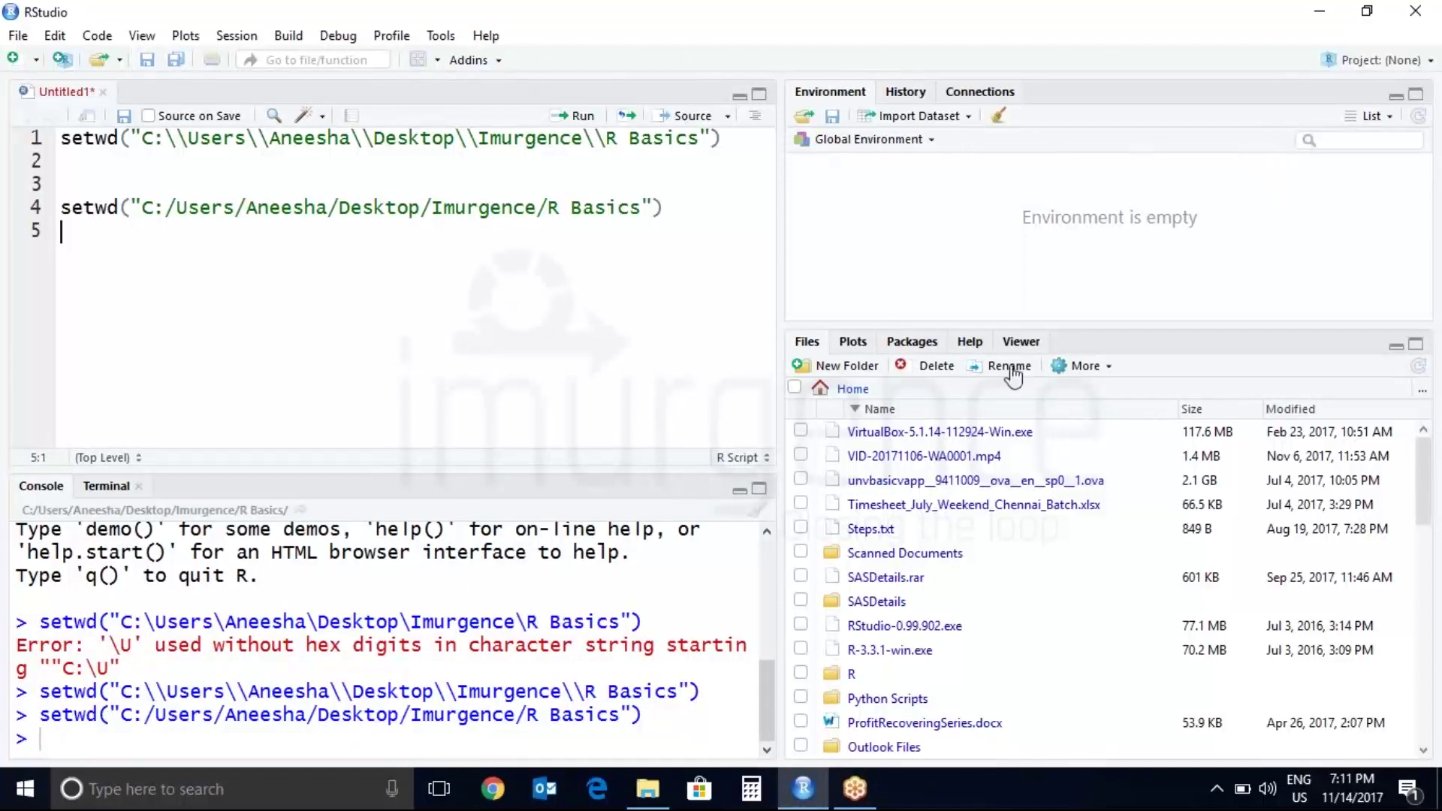
Step: Show the R Basics working directory in the Files pane and add blank lines below setwd
left_click(1088, 368)
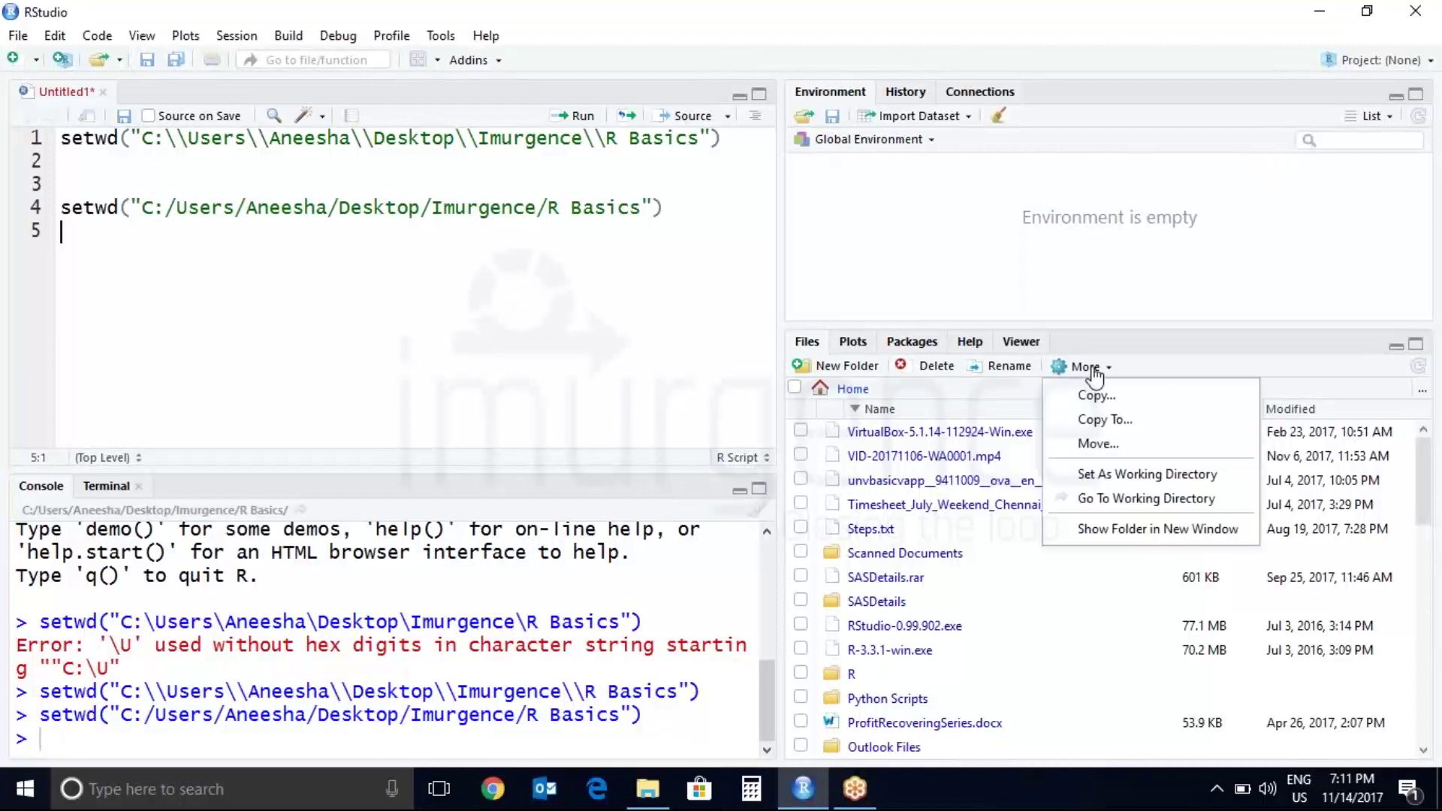
left_click(1107, 500)
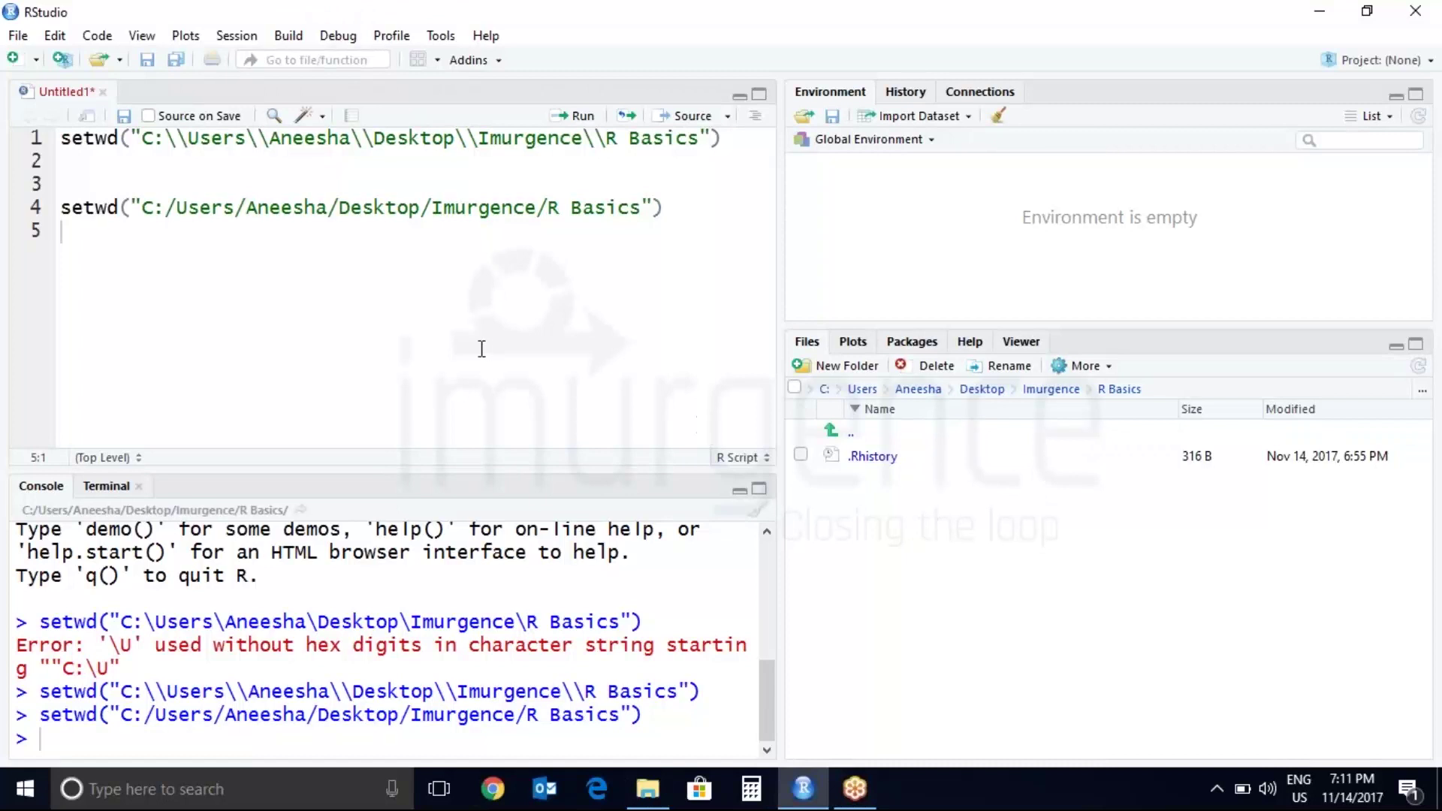
key("Return")
key("Return")
type("# ")
type("Comments")
Step: Add a '# Comments' line, then start saving the untitled script with Ctrl+S
key("Return")
key("Return")
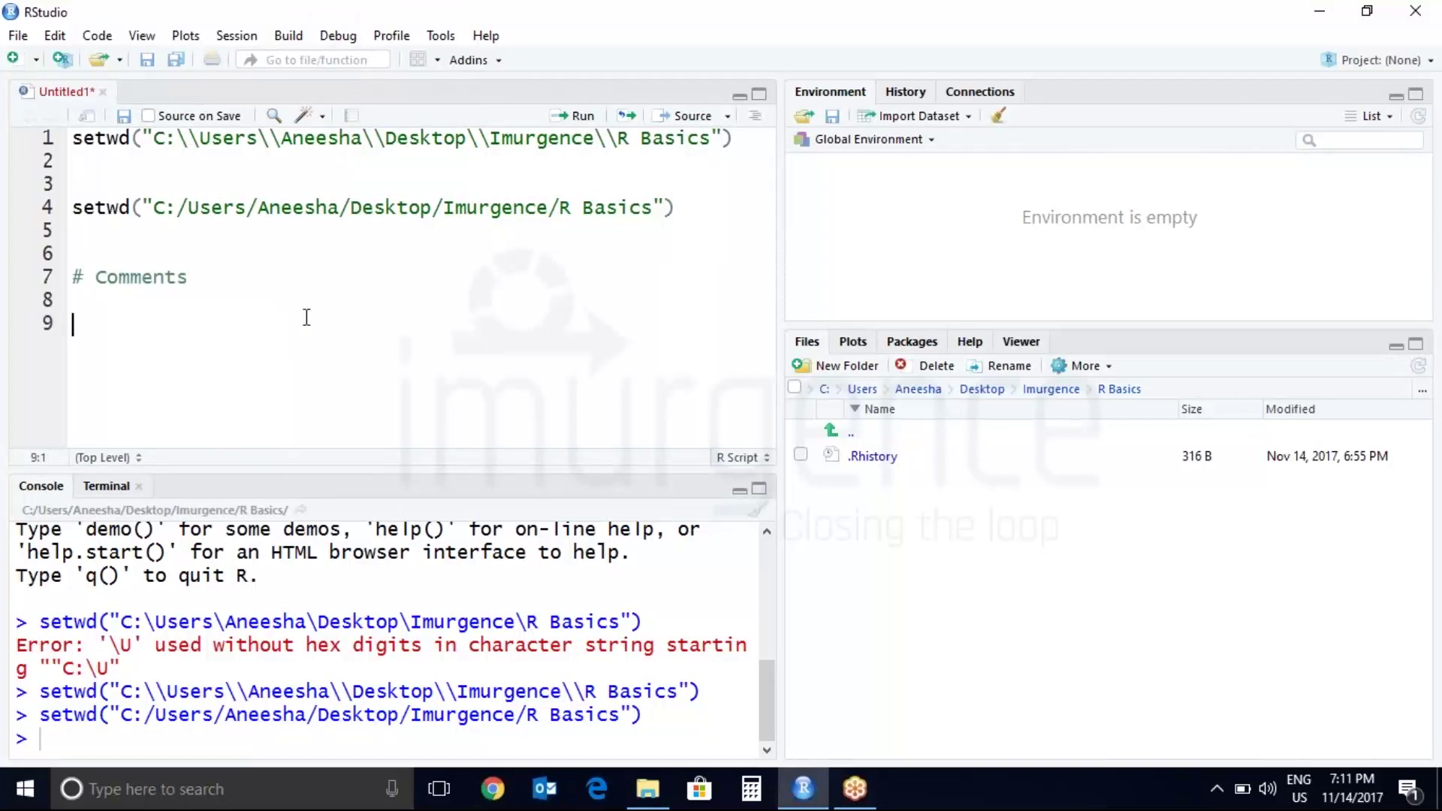
key("ctrl+s")
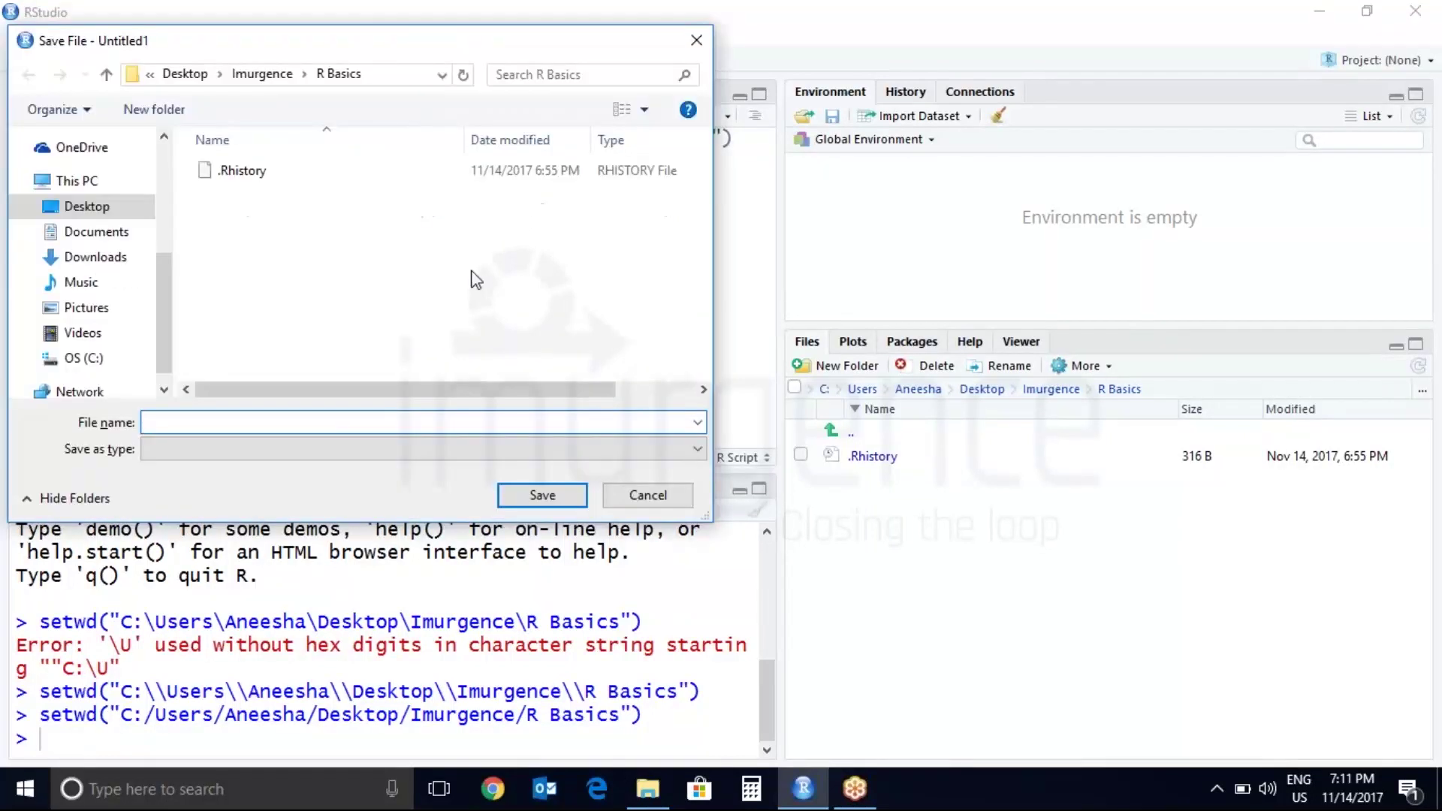
Step: Close the Save File dialog without saving the untitled script
left_click(697, 40)
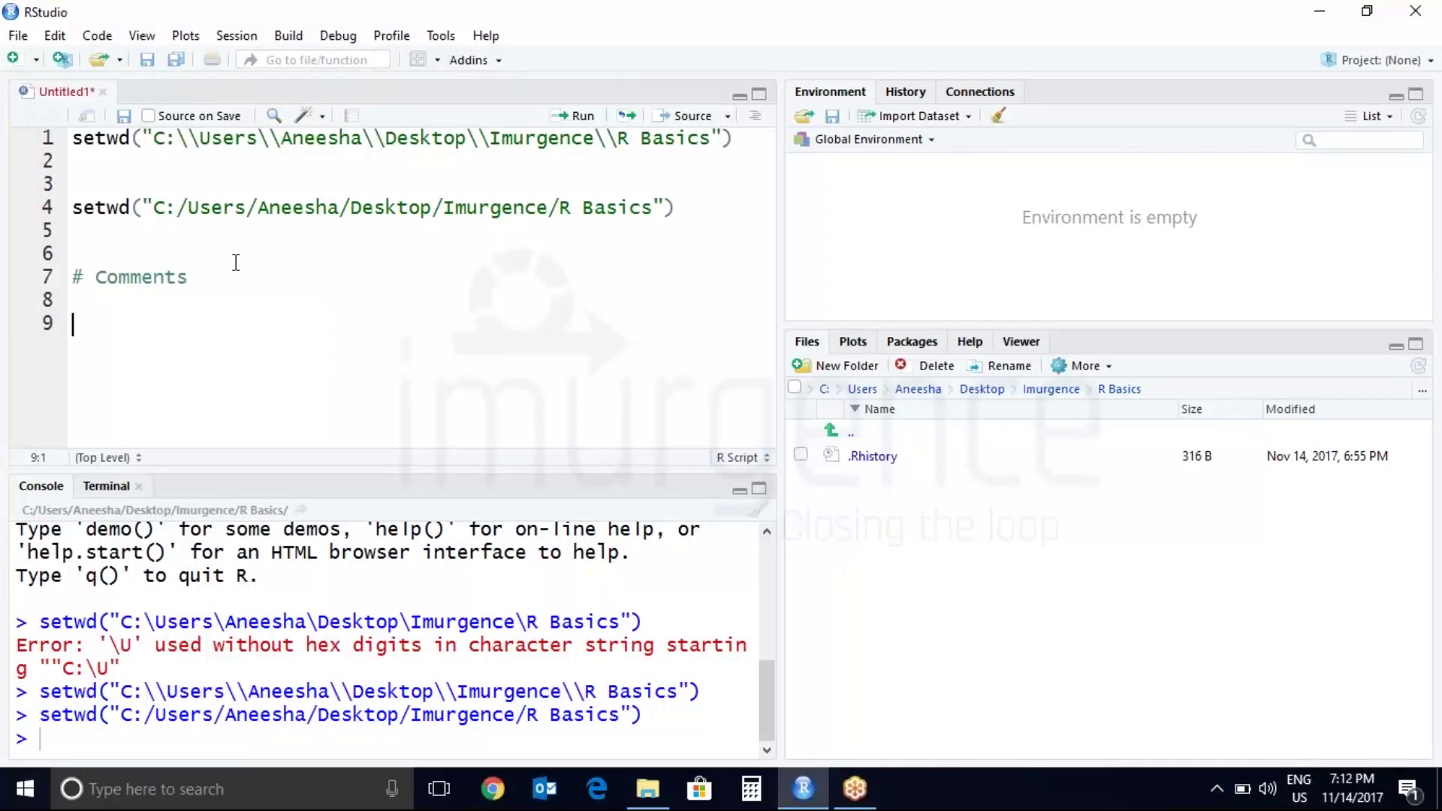
type("<- ")
type("=")
Step: Assign x <-87 and y = "Good Evening", running each line
key("BackSpace")
key("BackSpace")
key("BackSpace")
key("BackSpace")
type("x <-87")
key("ctrl+Return")
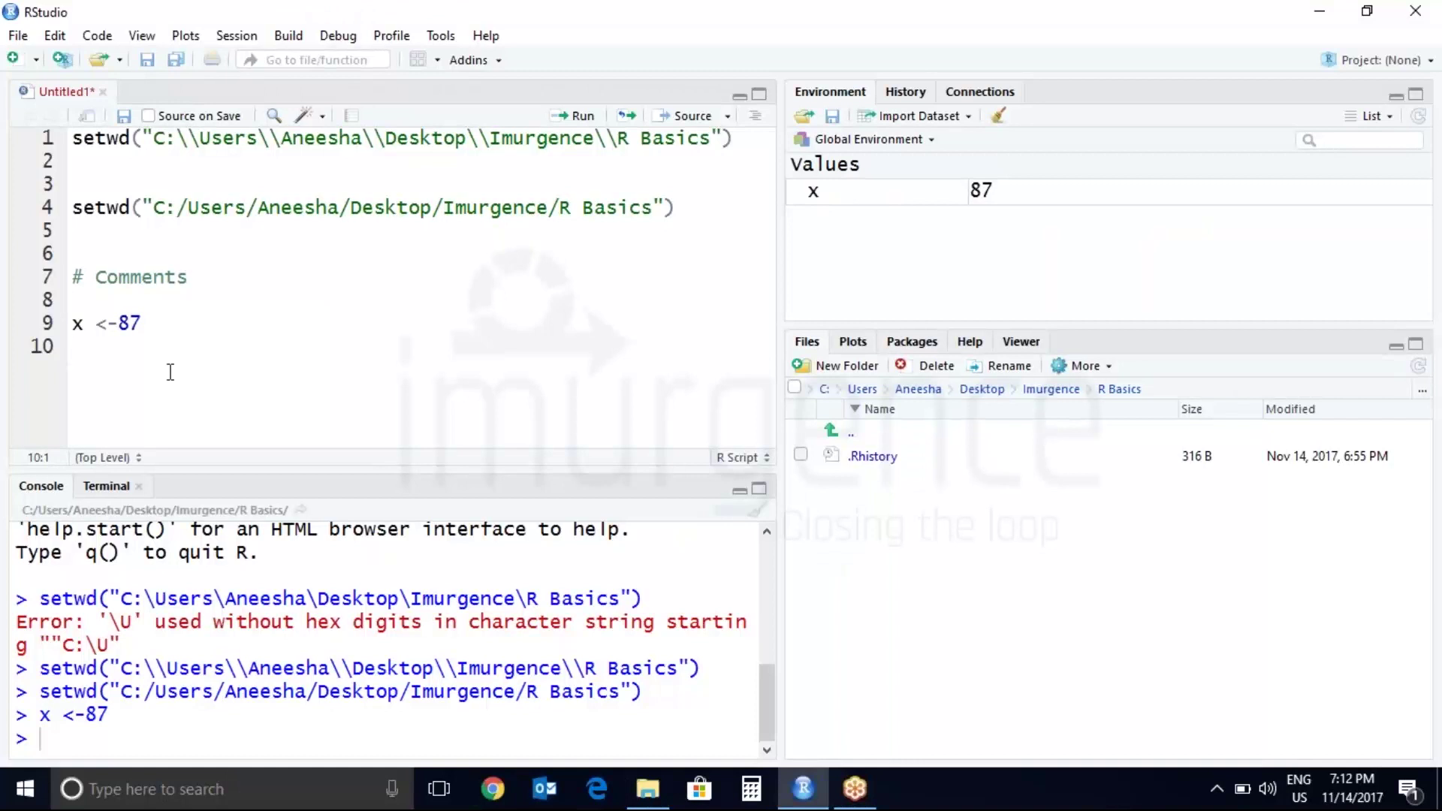
key("Return")
type("y ")
type("= ")
type("\"")
type("Good Evening")
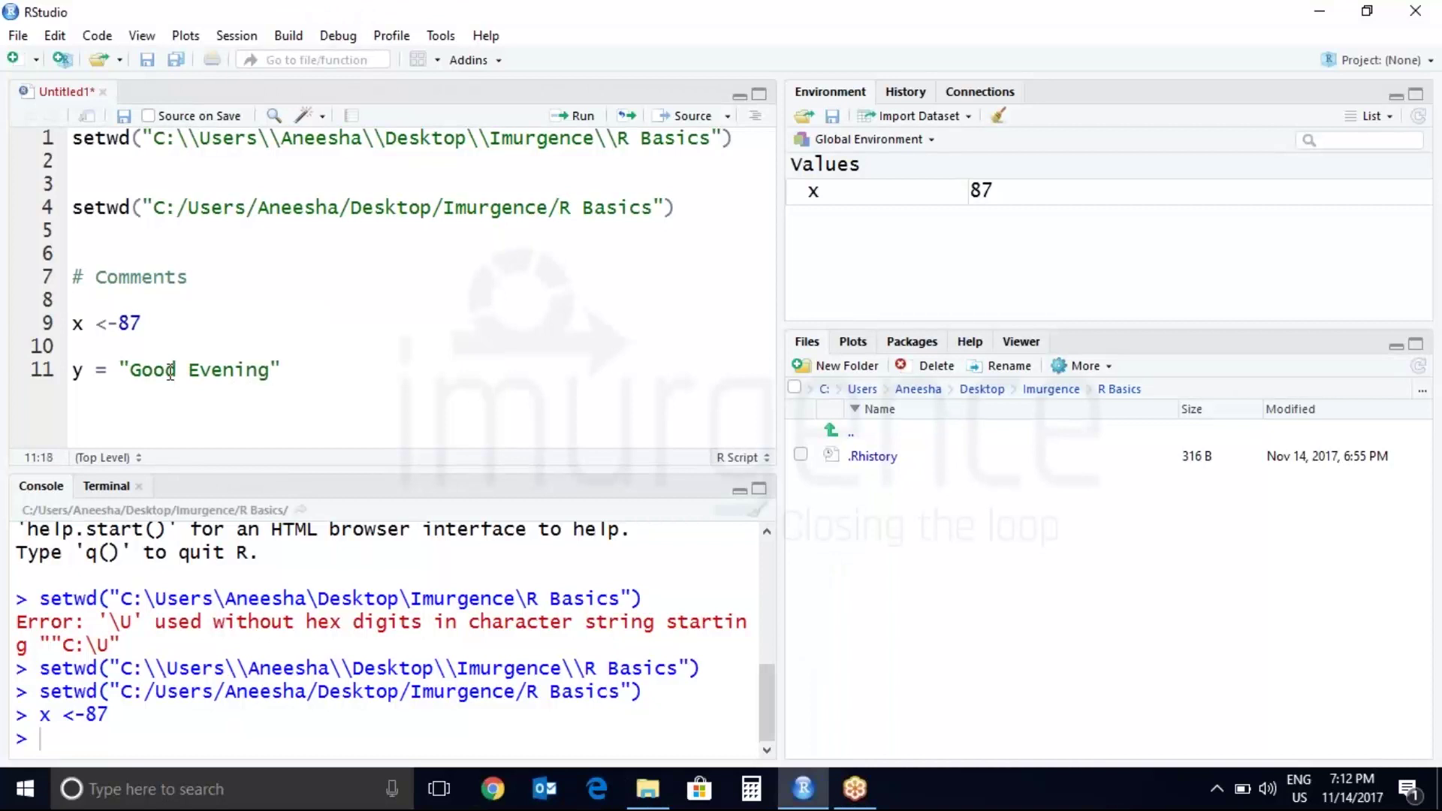
key("ctrl+Return")
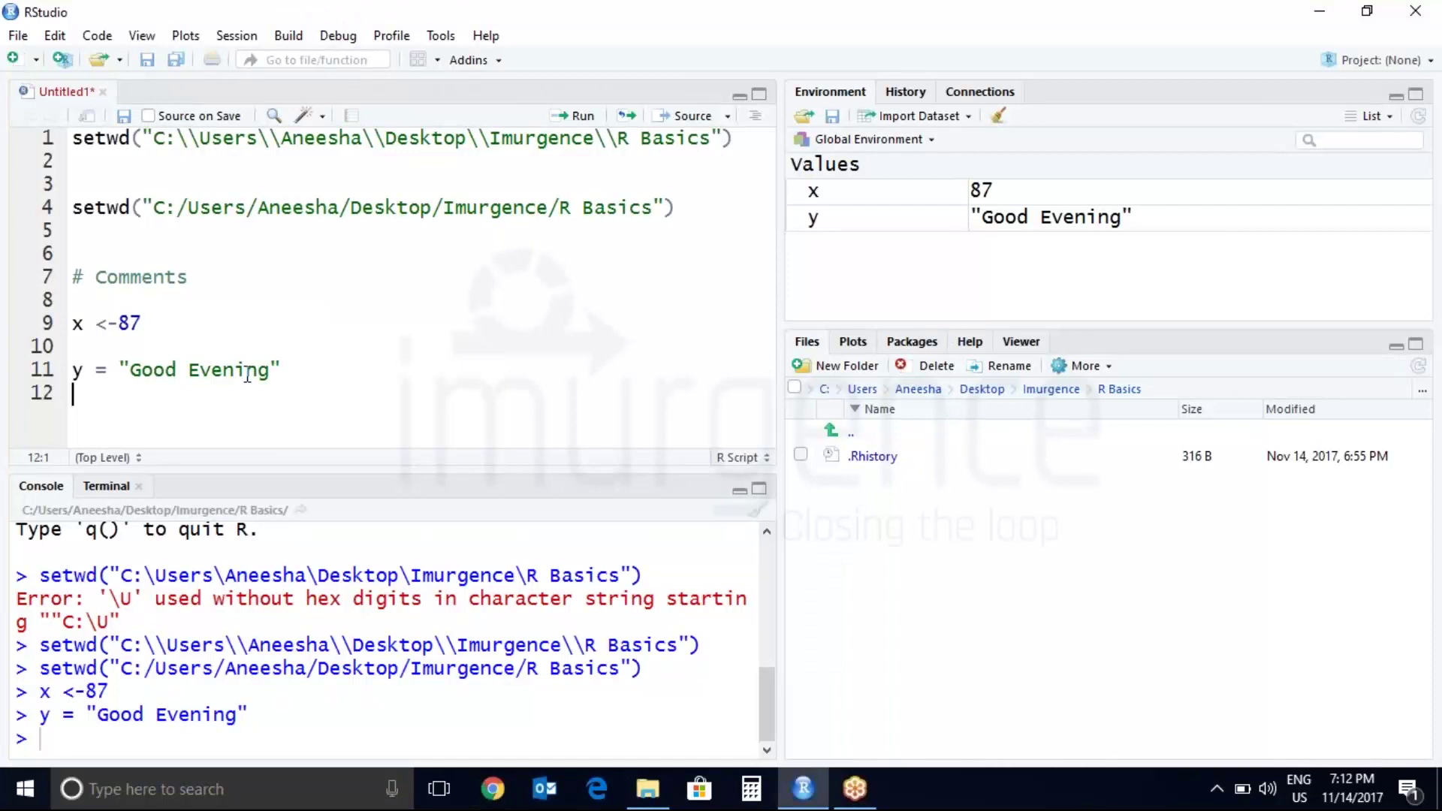
Step: Add and run lines x, print(x) and x <- 7+9 below the x assignment
left_click(220, 327)
key("Return")
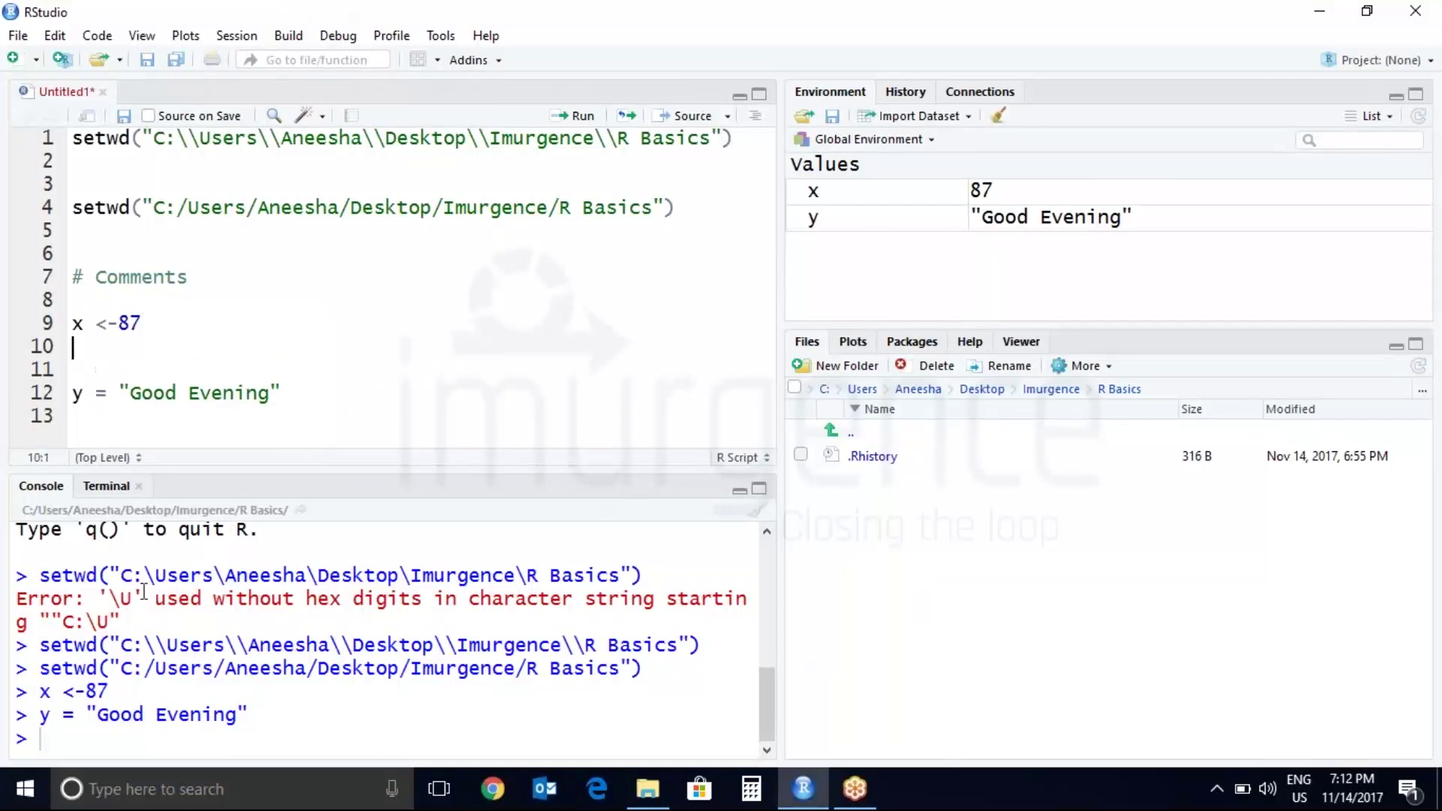
key("Return")
type("x")
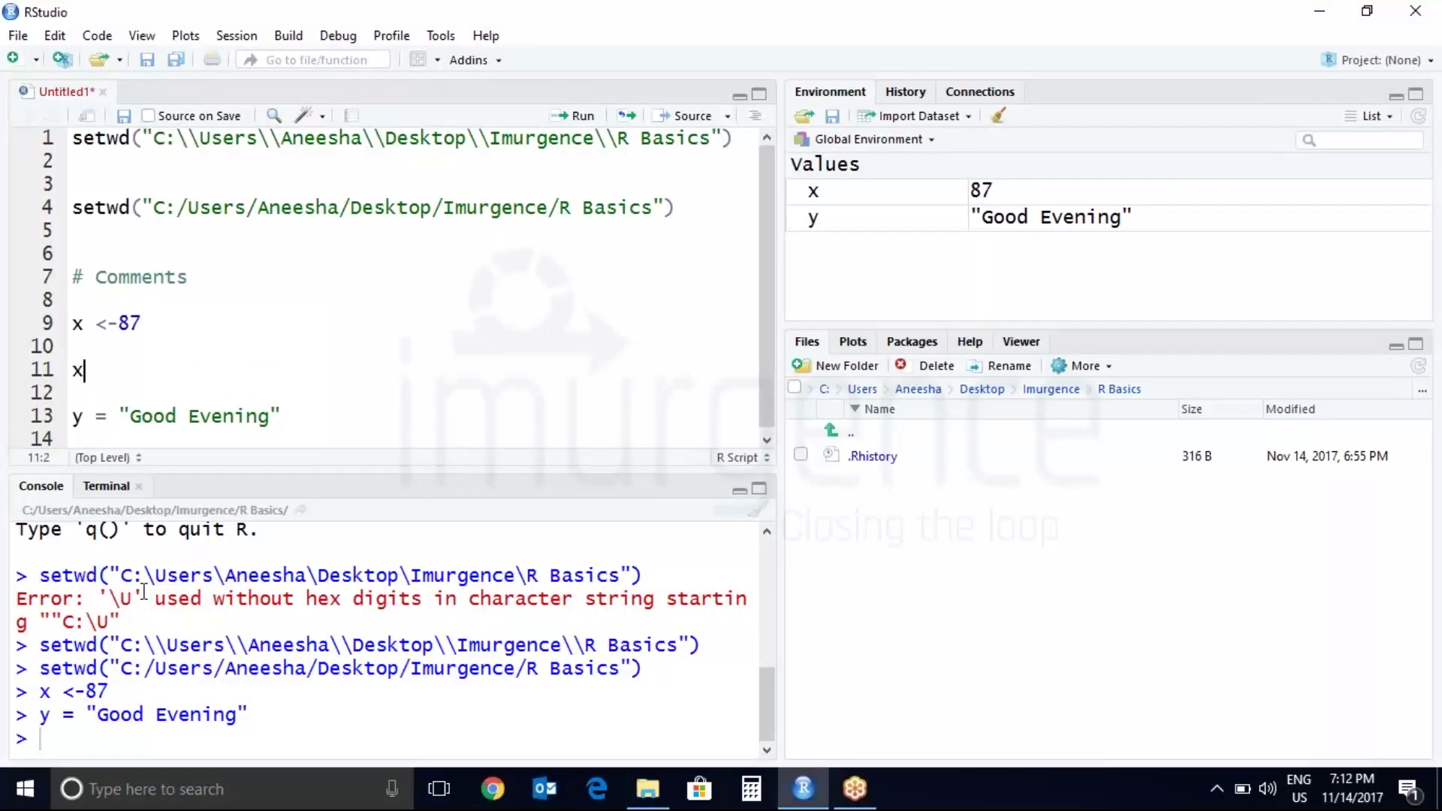
key("ctrl+Return")
key("Return")
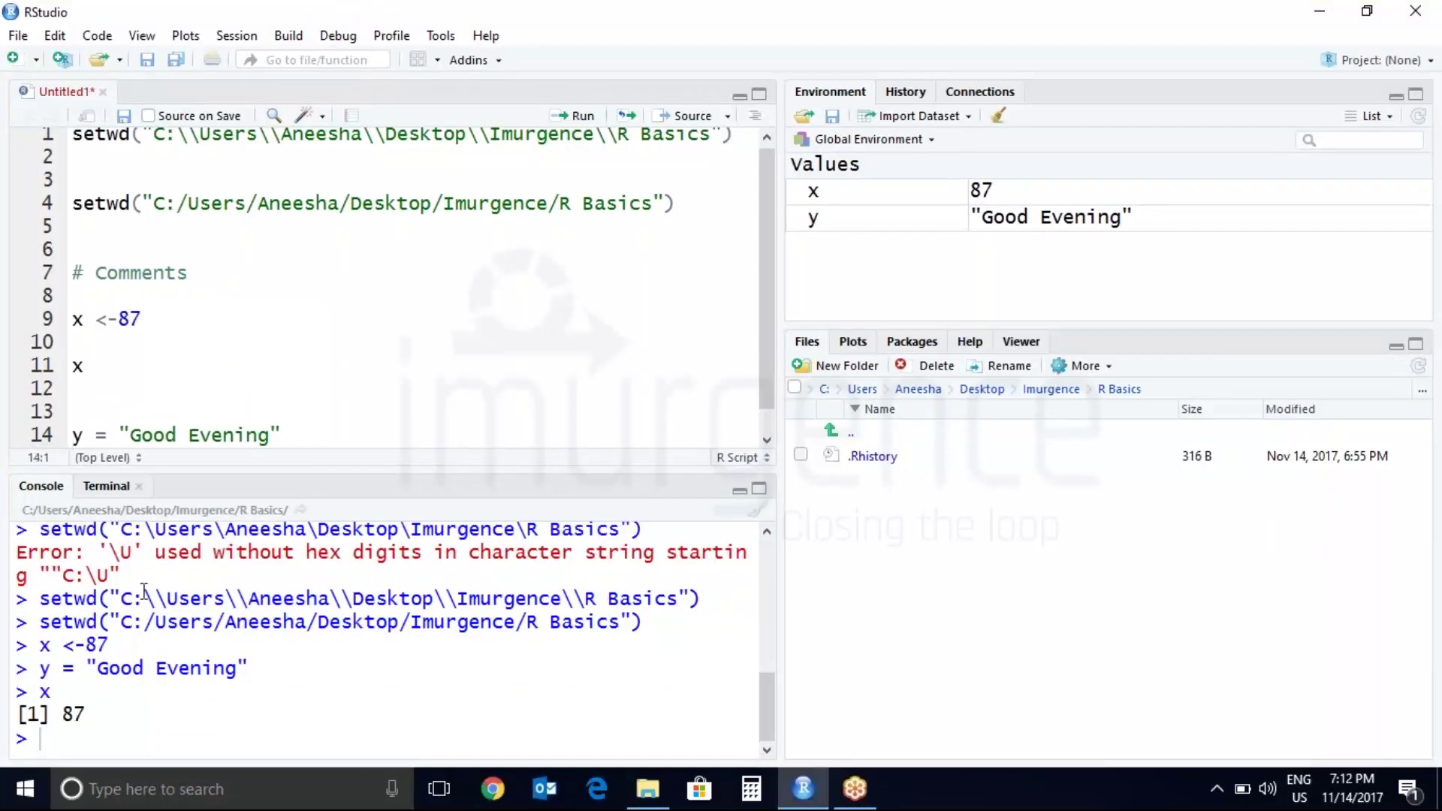
type("print(x")
key("ctrl+Return")
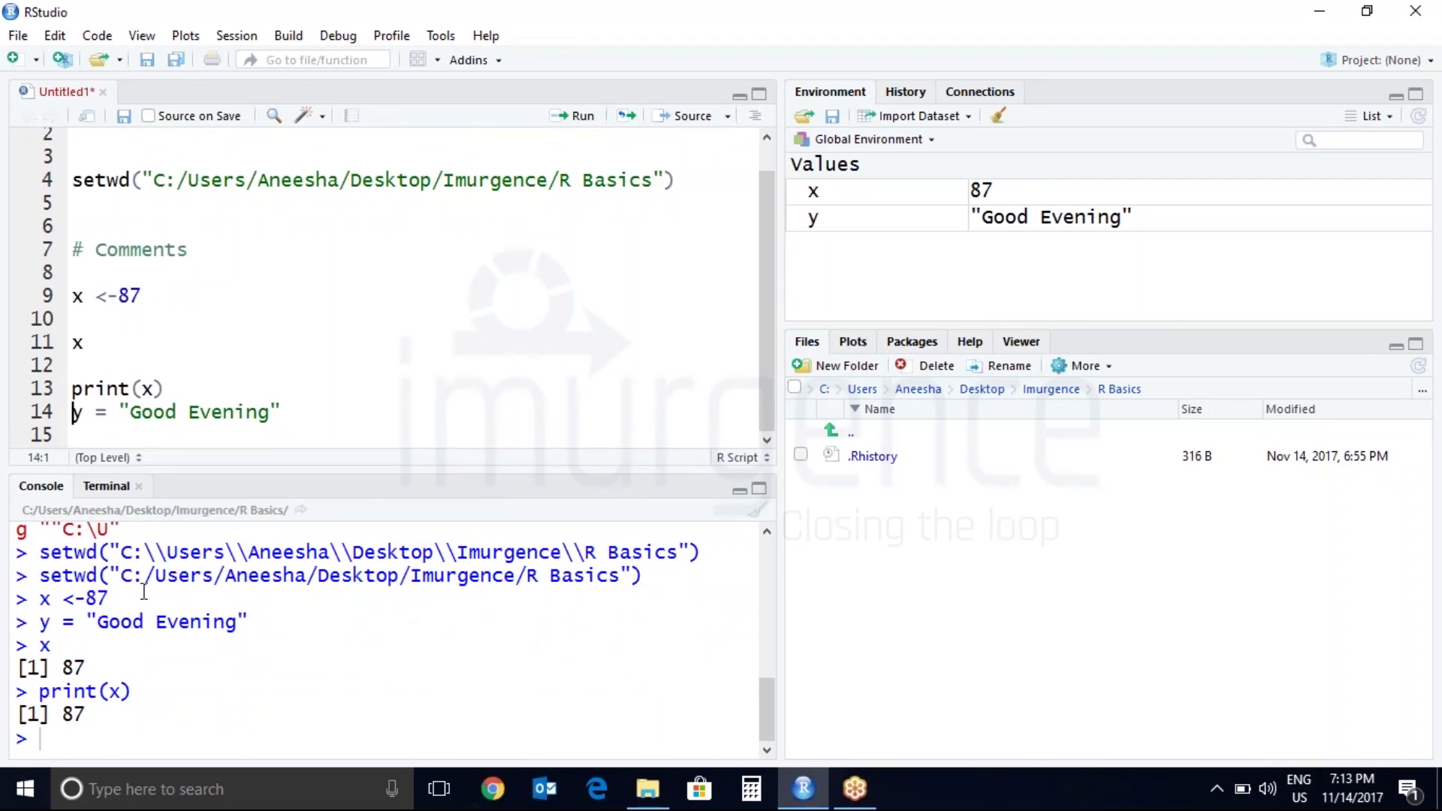
left_click(139, 369)
key("Return")
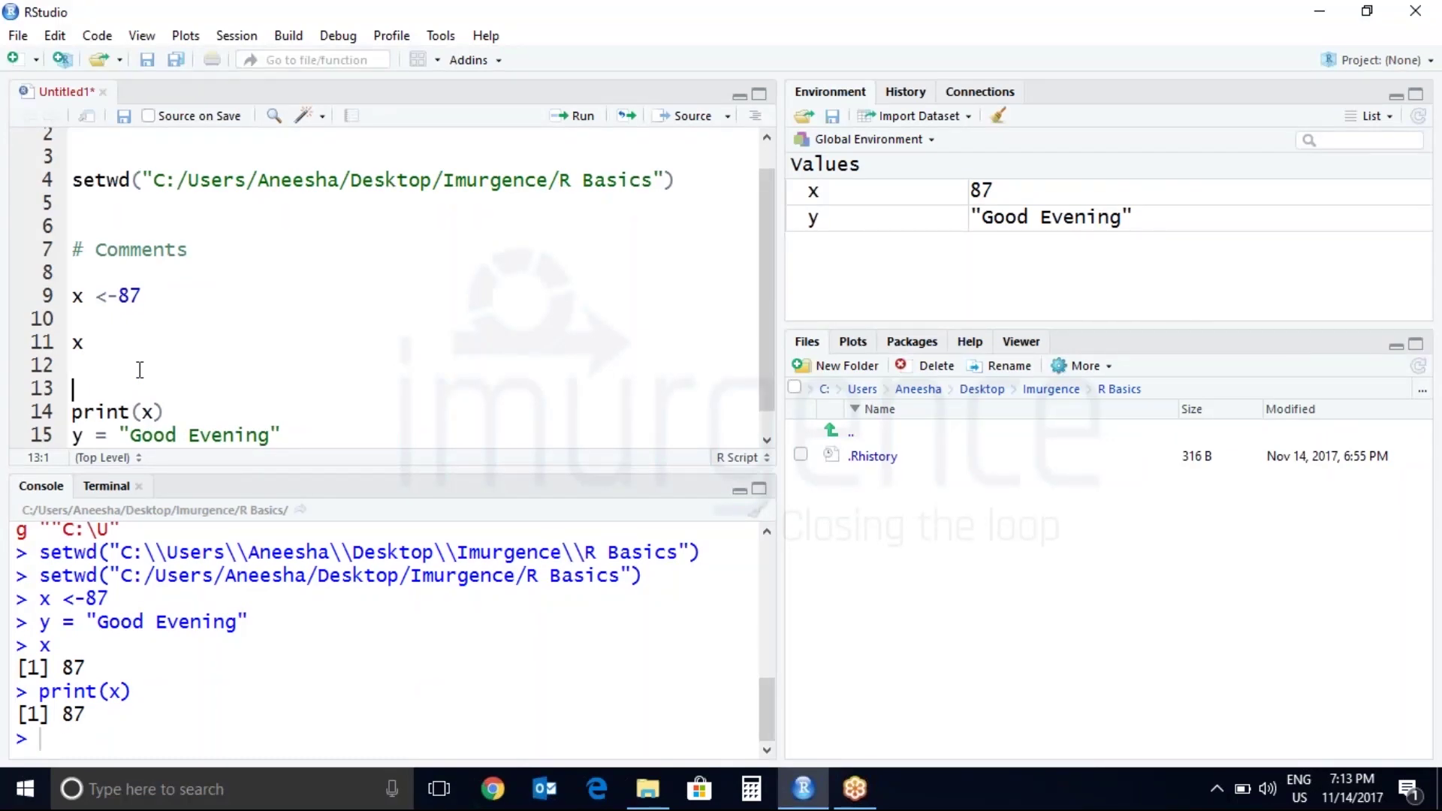
type("x <- ")
type("7+9")
key("ctrl+Return")
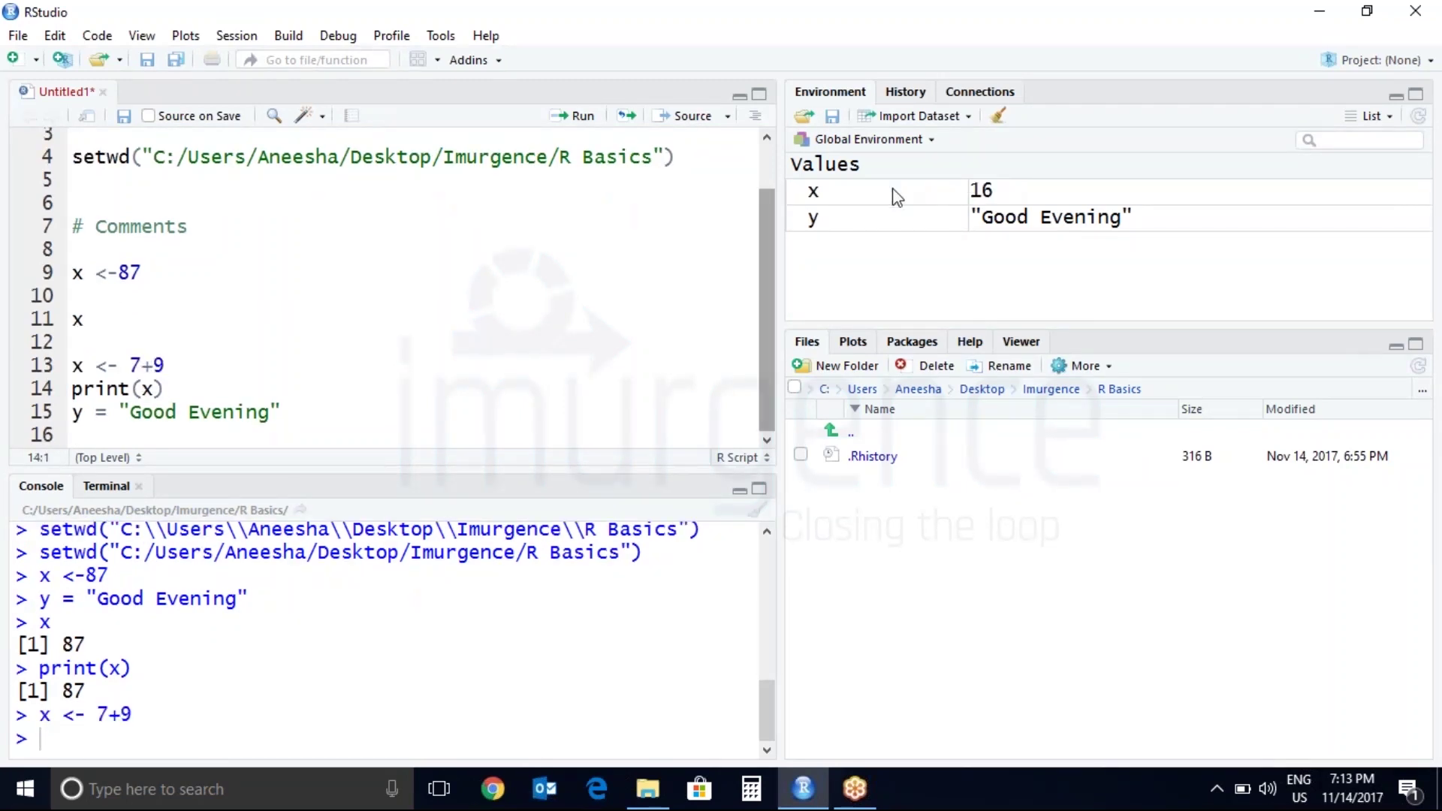
Step: Rerun x and print(x) to show 16, then add a line below the y assignment
left_click(277, 350)
left_click(116, 302)
left_click(110, 320)
key("ctrl+Return")
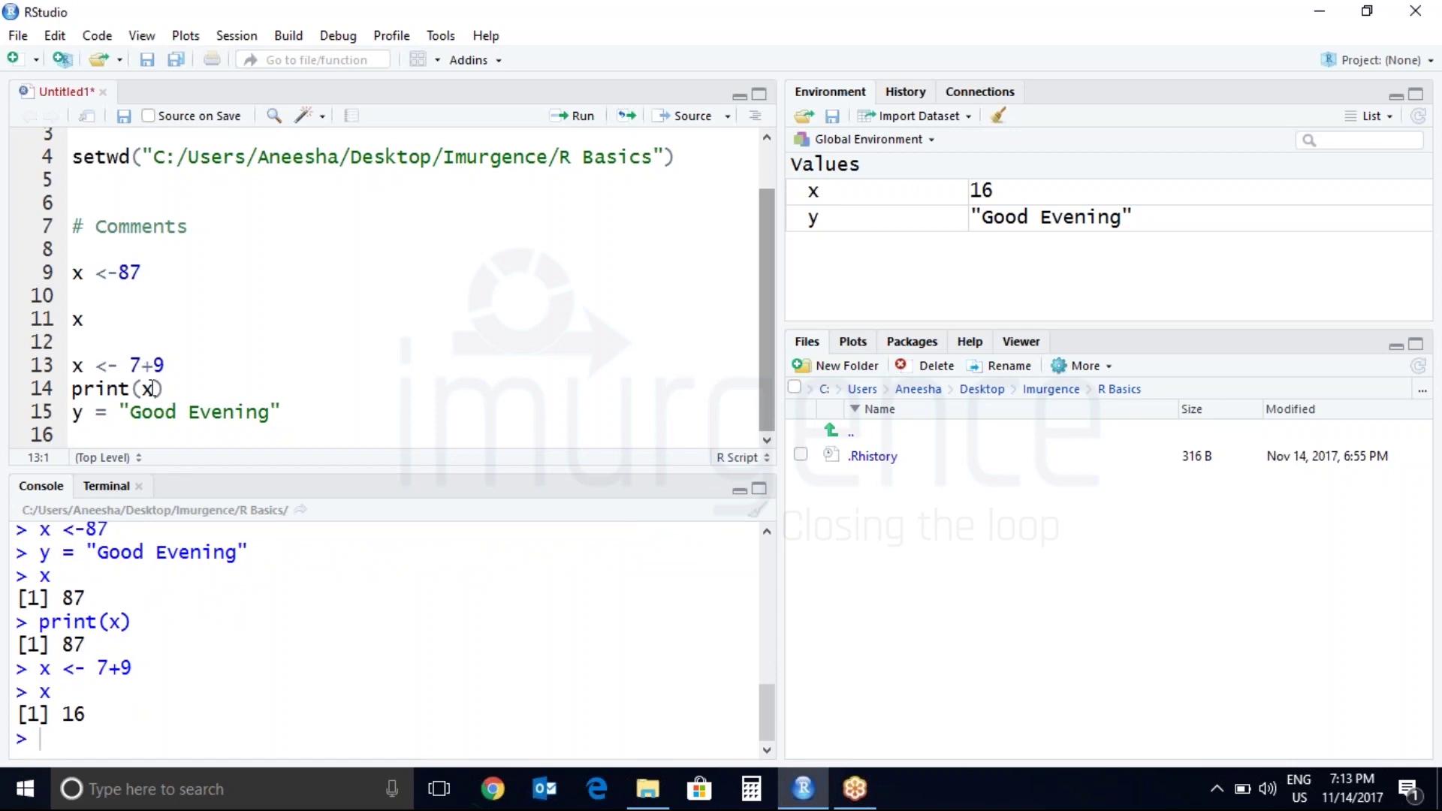
left_click(166, 389)
key("ctrl+Return")
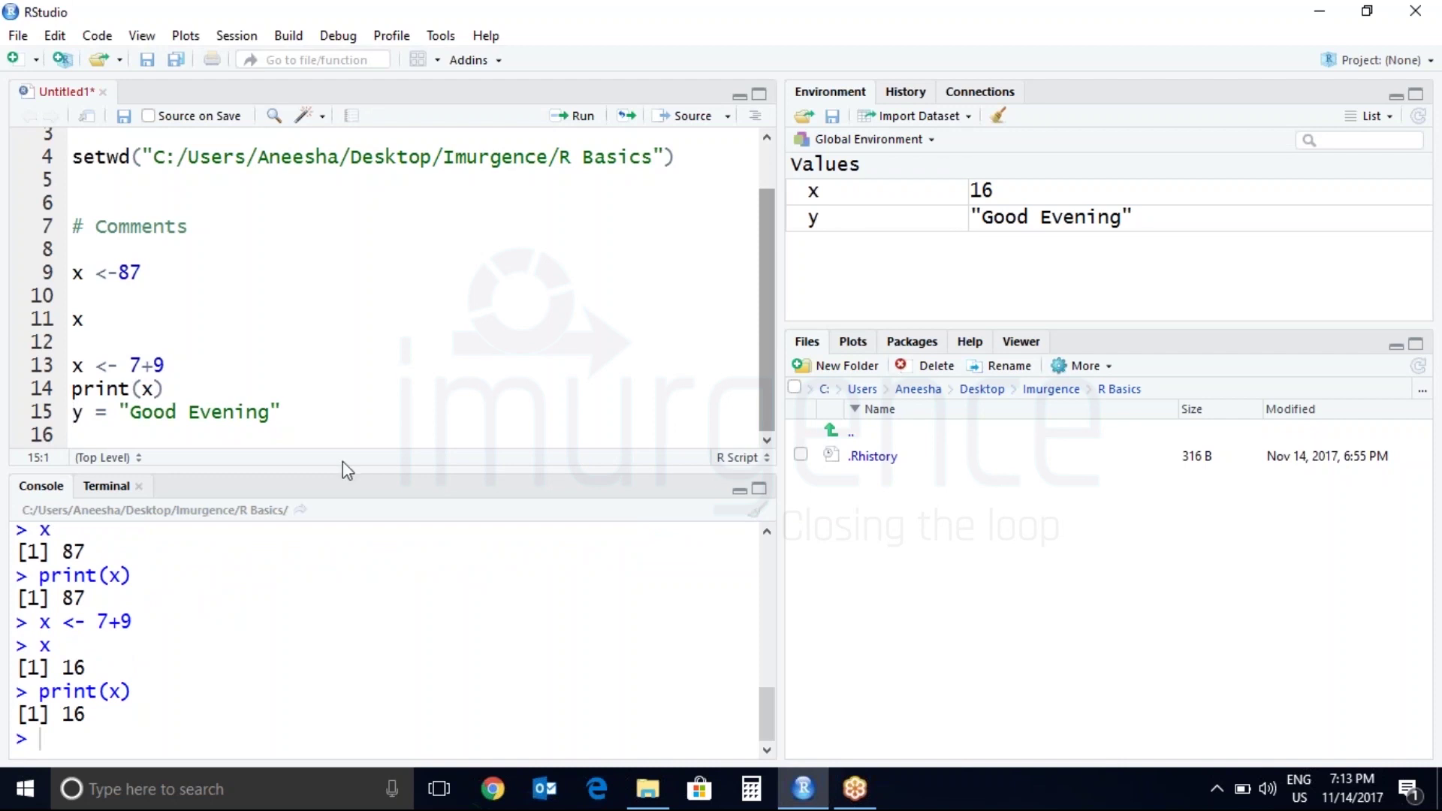
left_click(306, 409)
key("Return")
key("Return")
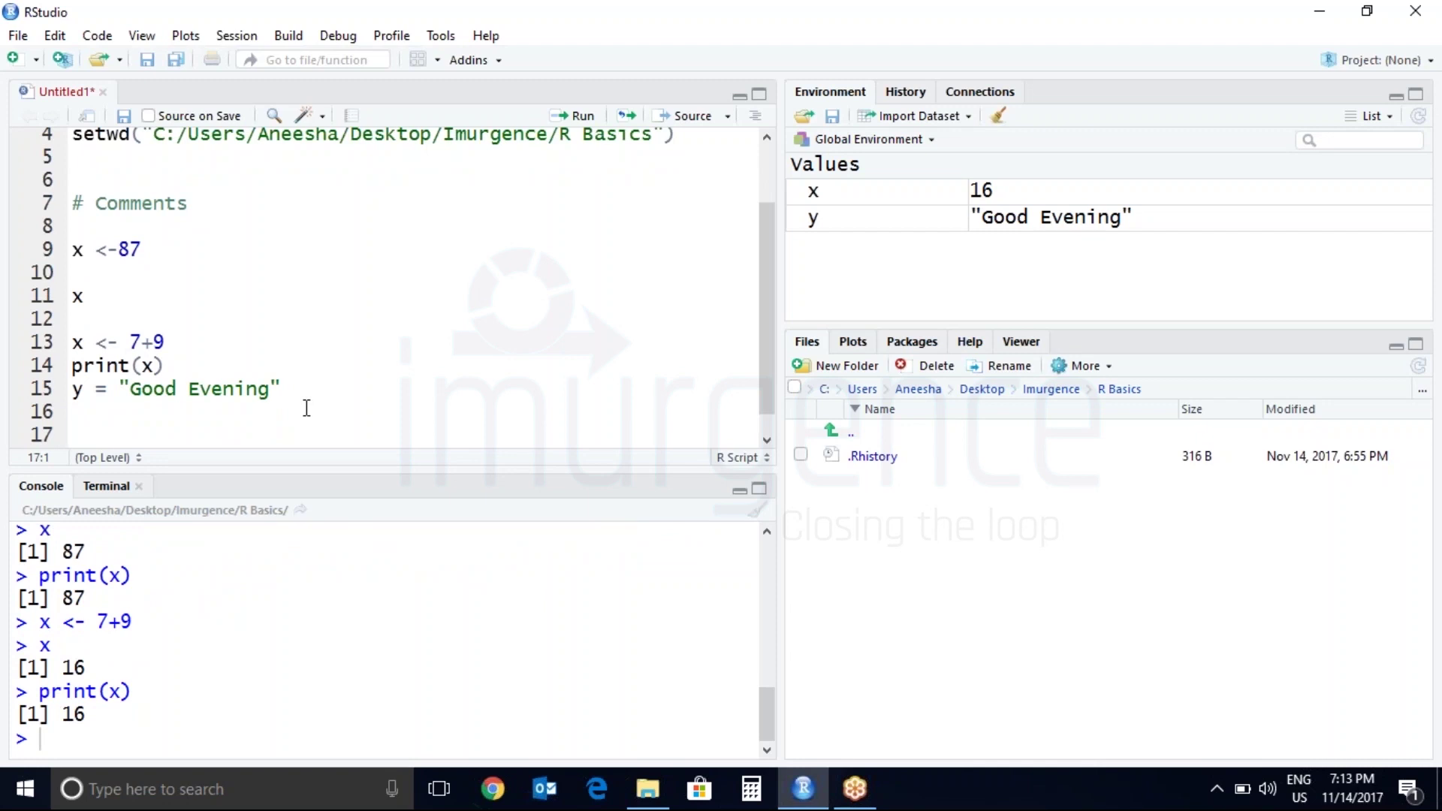
type("z <- ")
type("TRUE")
Step: Assign z <- TRUE and print z, showing TRUE in the console
key("ctrl+Return")
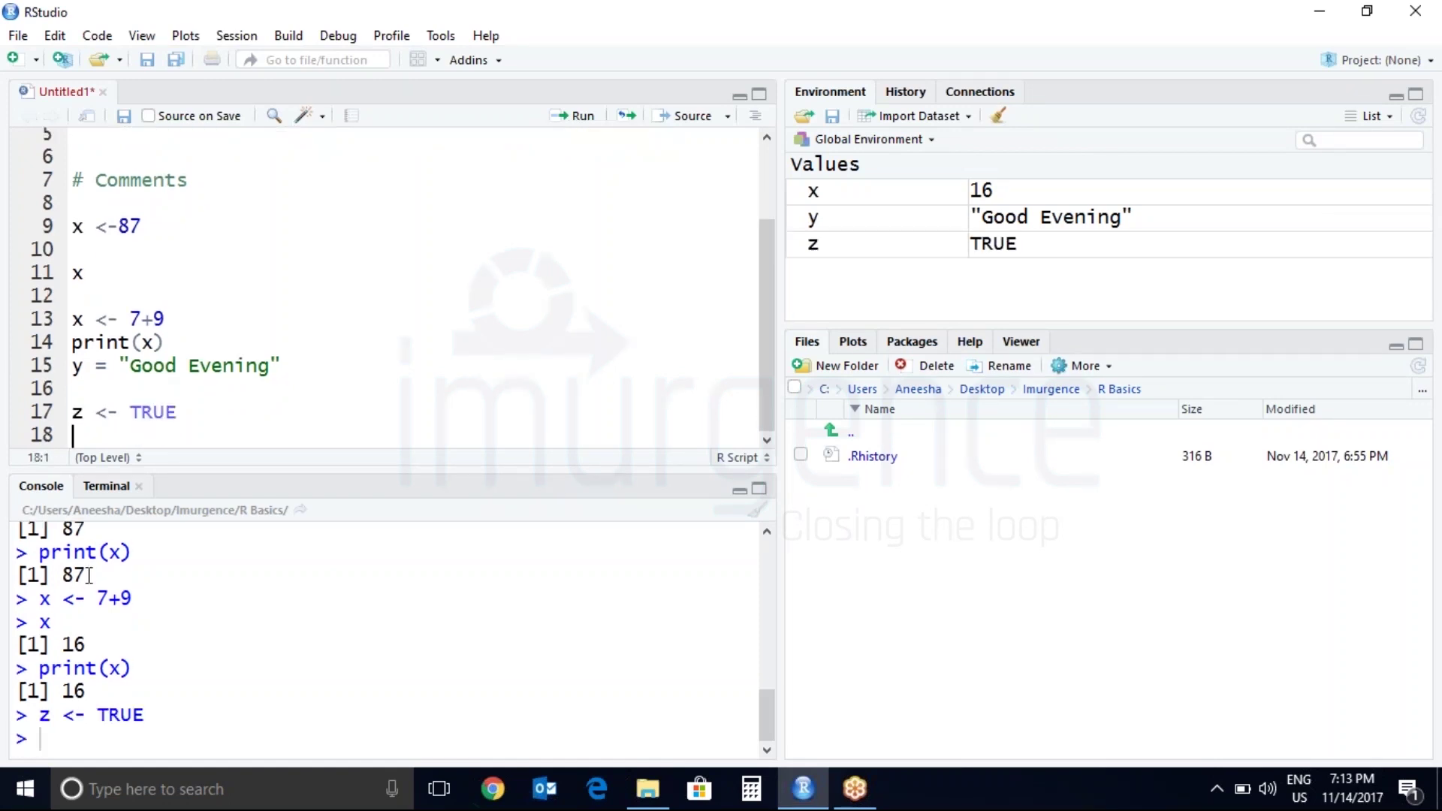
key("Return")
type("z")
key("ctrl+Return")
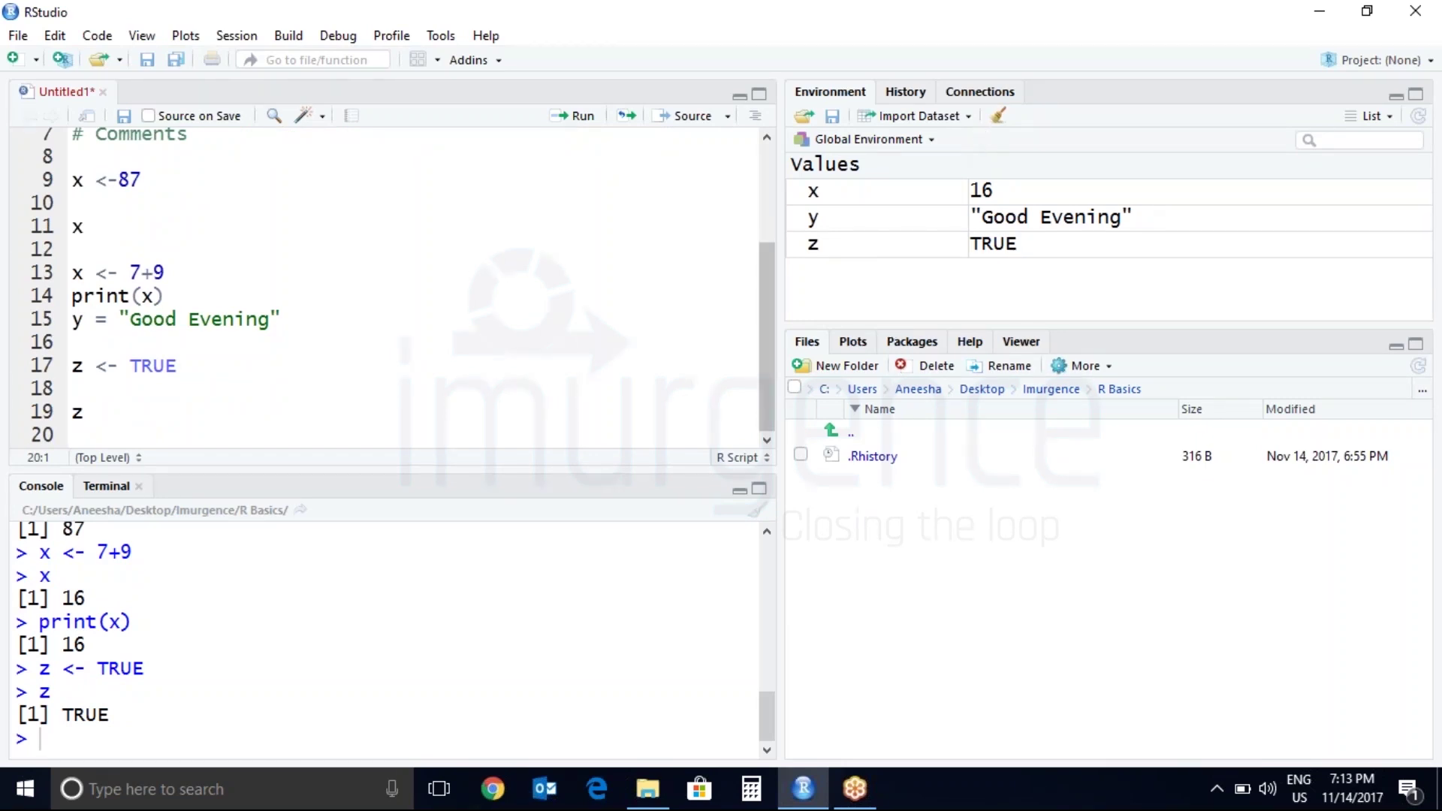
Step: Remove x, y and z from the environment and clear the console output
left_click(998, 124)
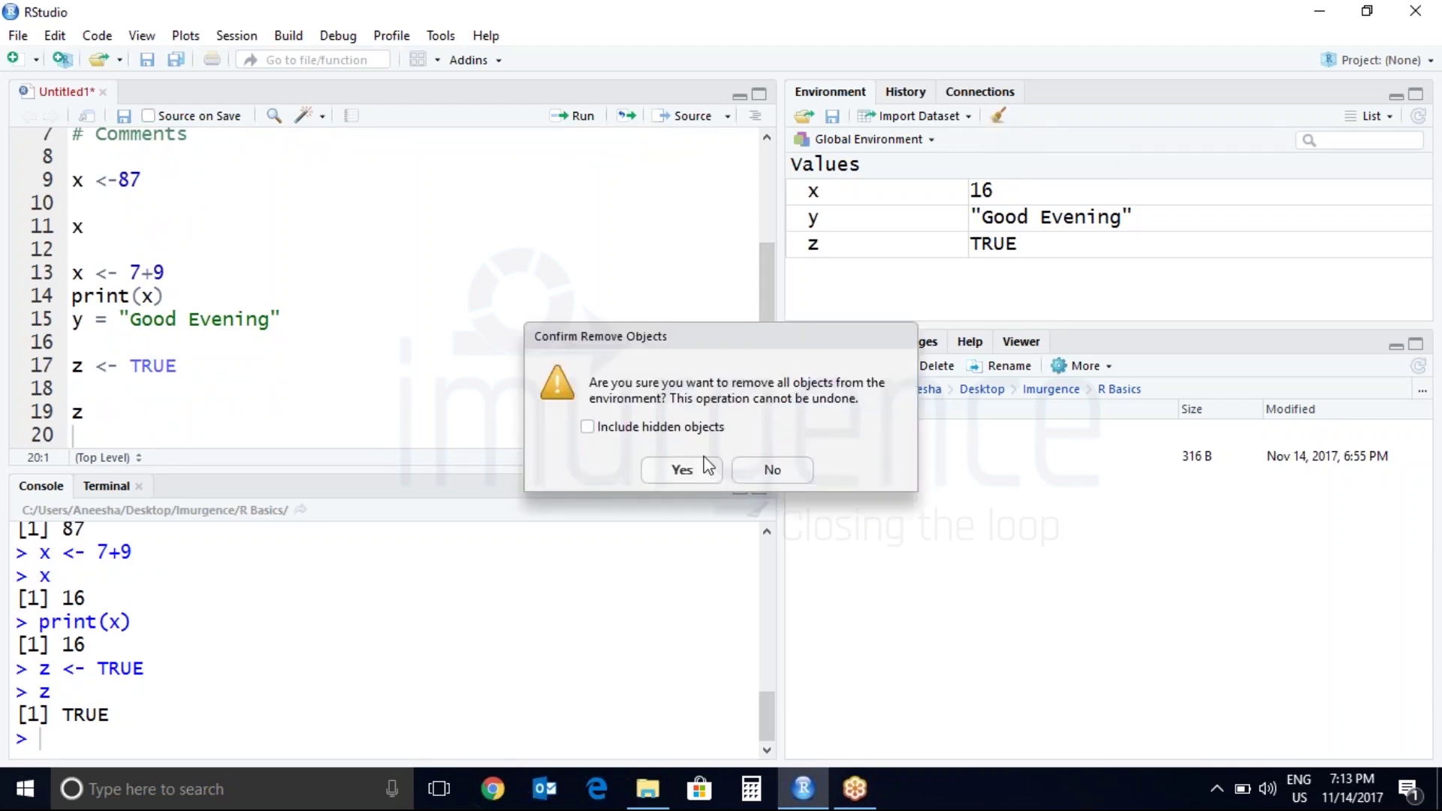
left_click(682, 469)
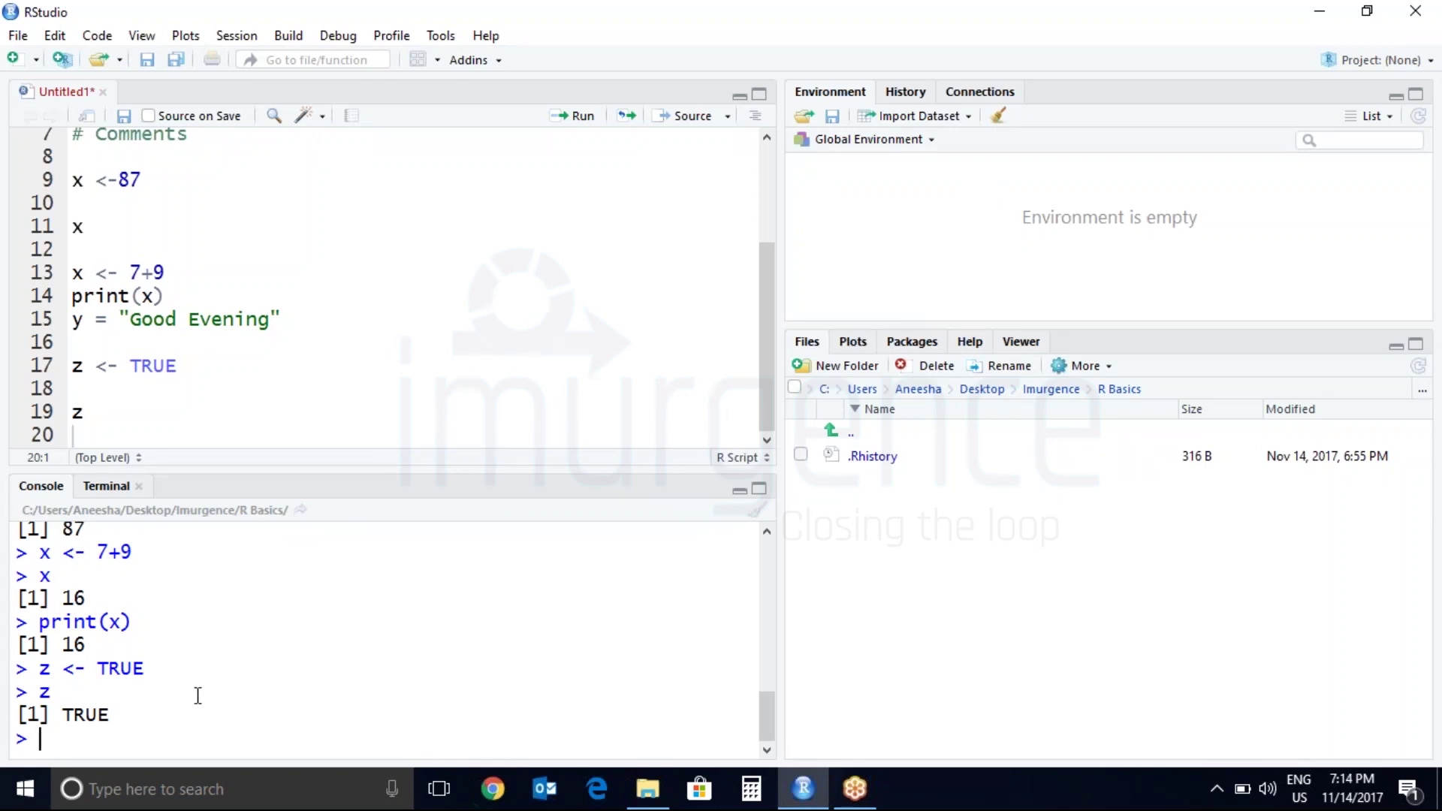
key("ctrl+l")
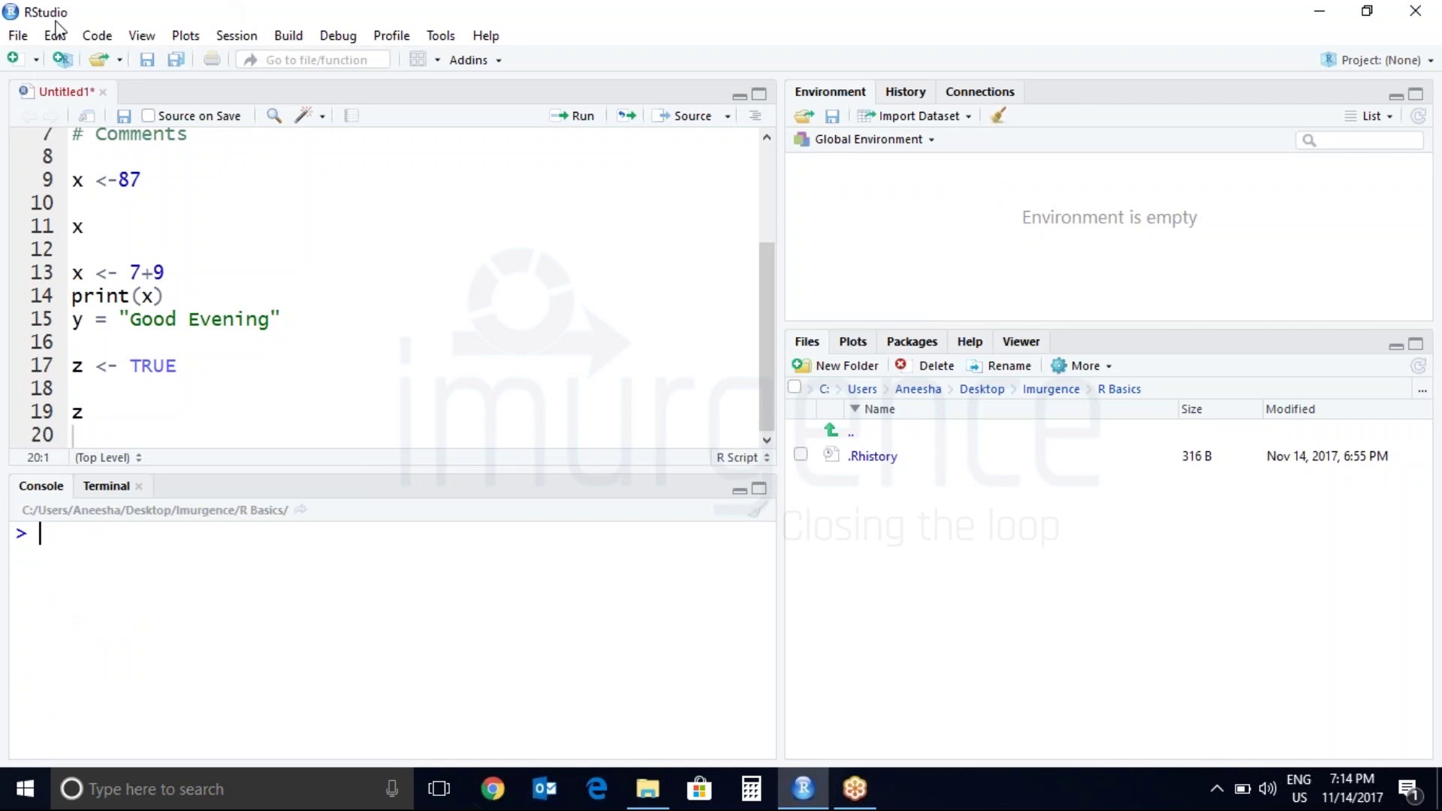
Step: Save the untitled script as 'R Basics.R' in the R Basics folder
left_click(18, 35)
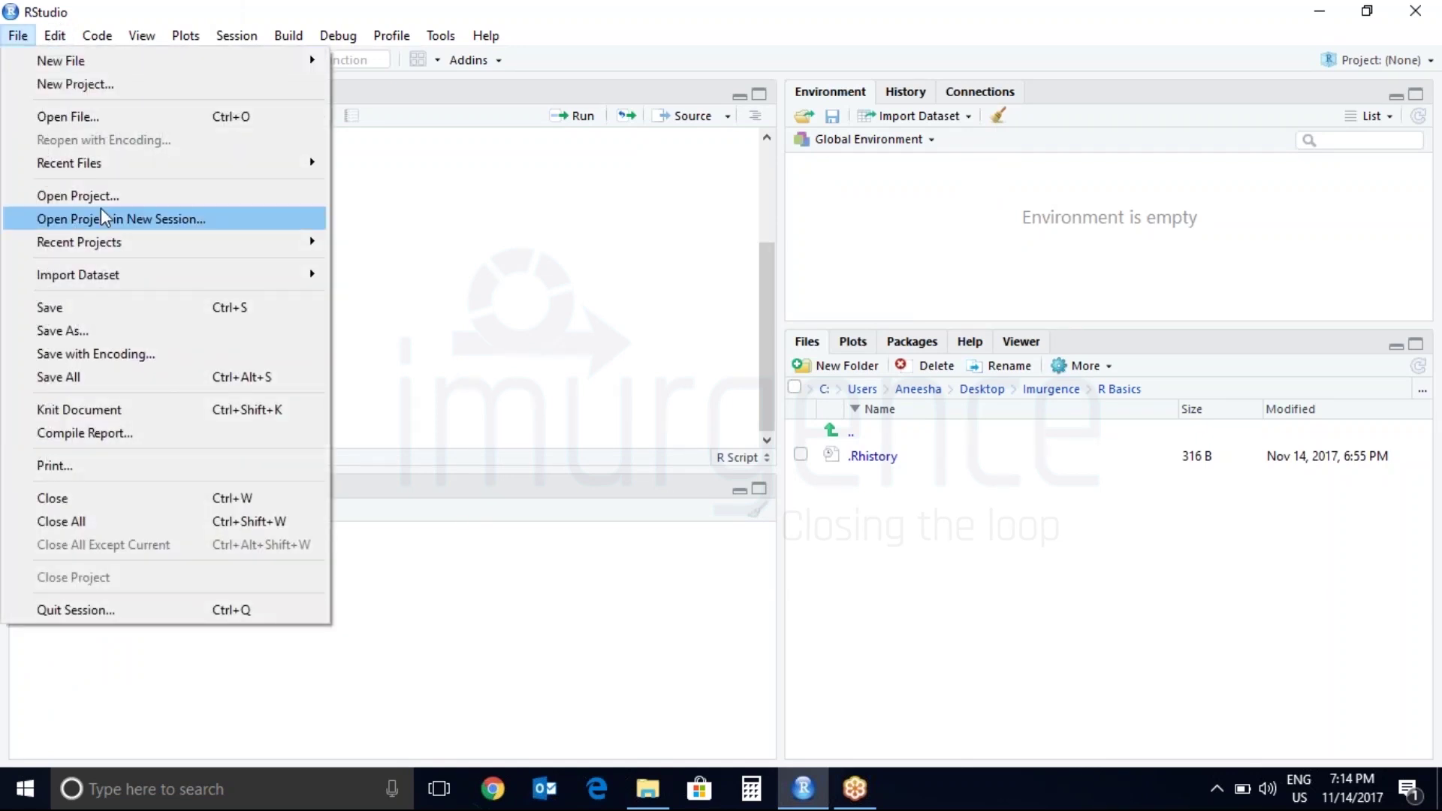
left_click(125, 331)
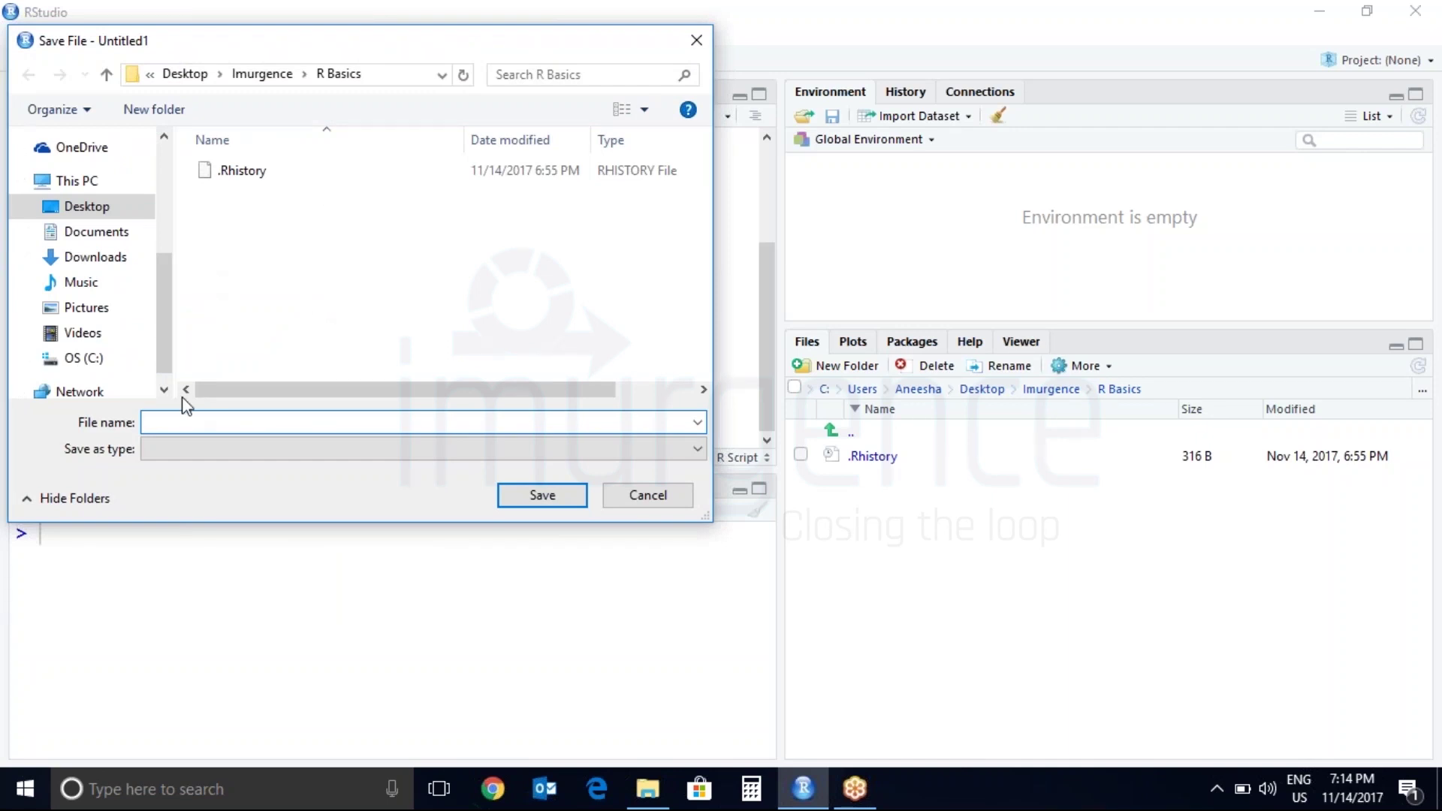
type("RBasics. ")
type("R")
left_click(524, 488)
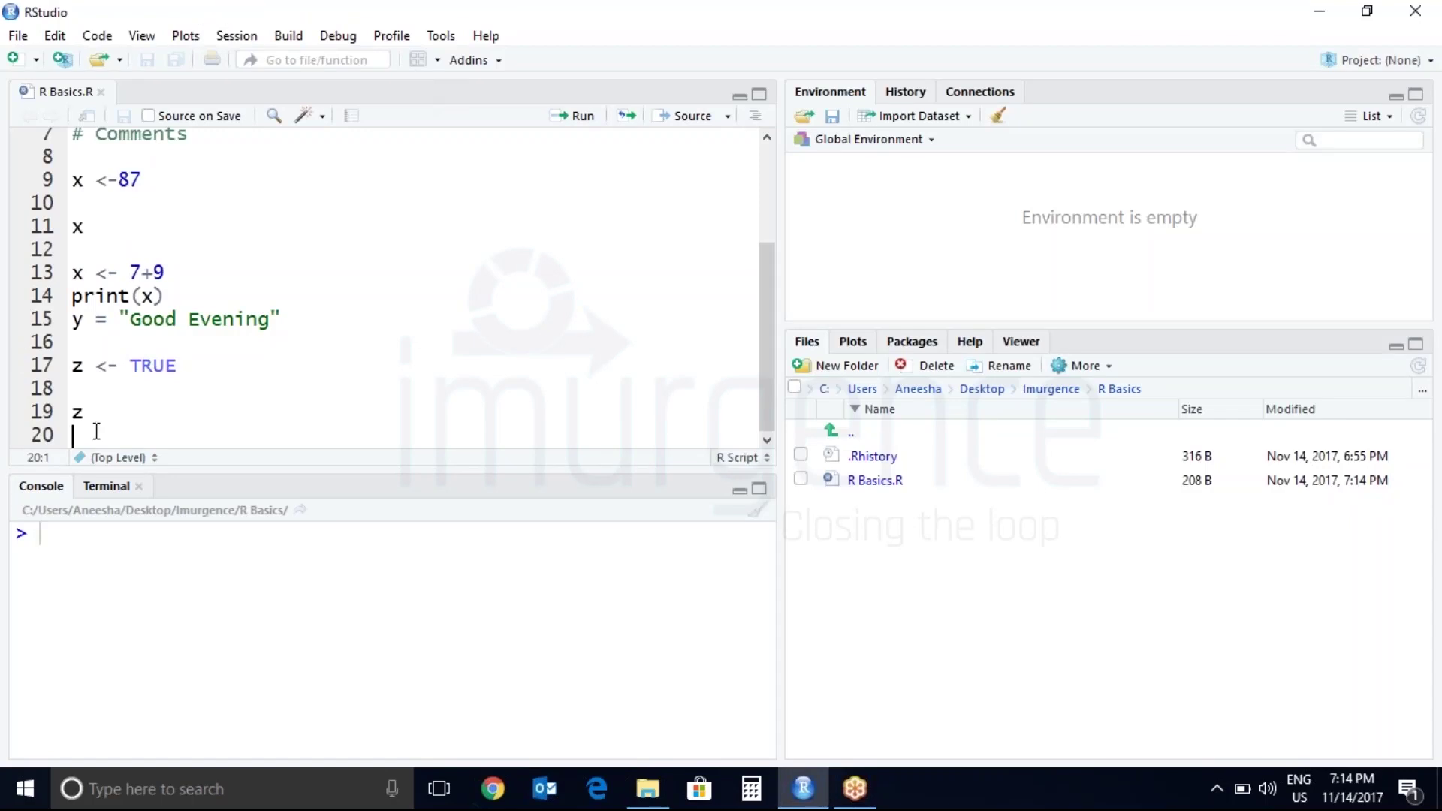
Step: Add a '# Sequence of numbers' comment and run 1 : 20, printing 1 through 20
key("Return")
key("Return")
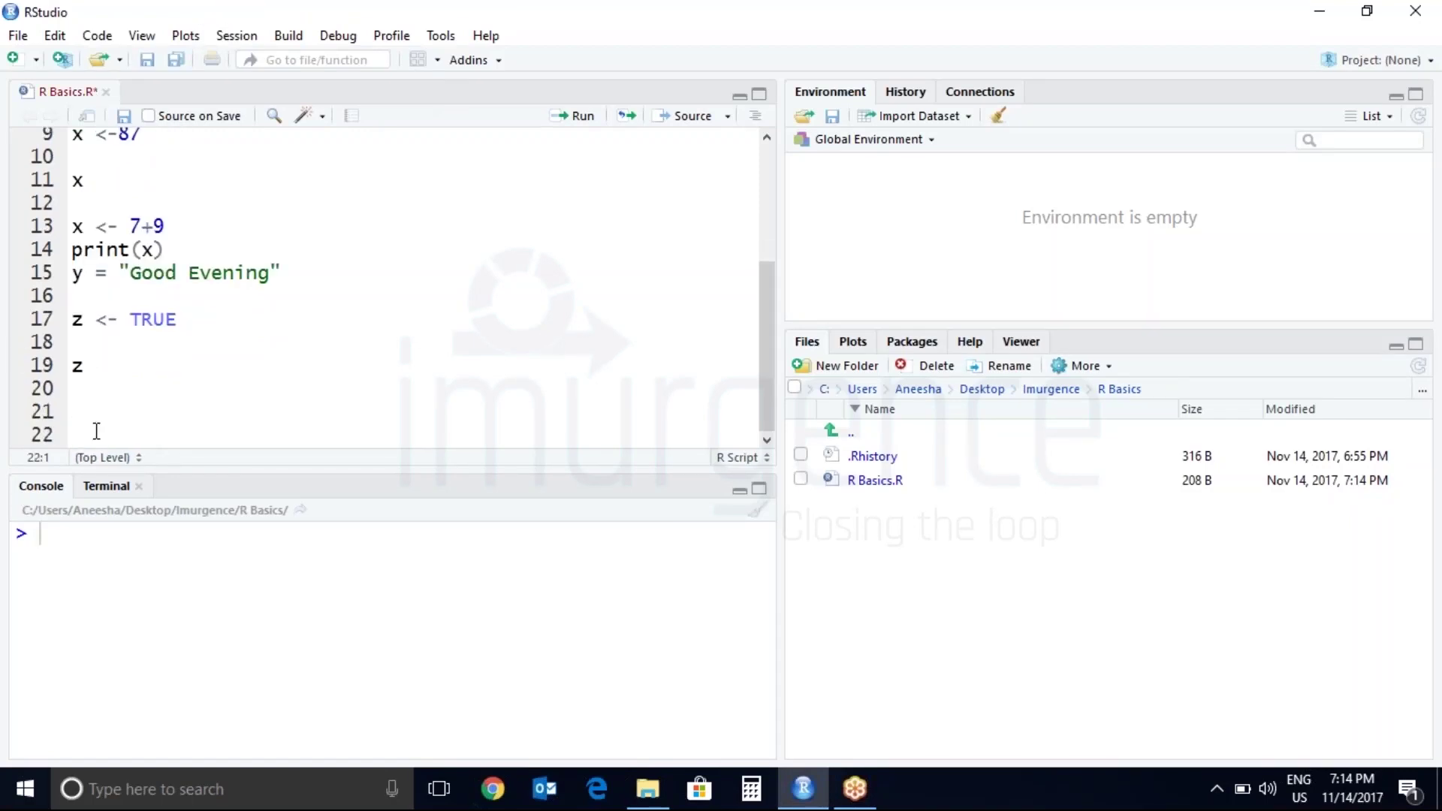
type("# Sequence of numbers")
key("Return")
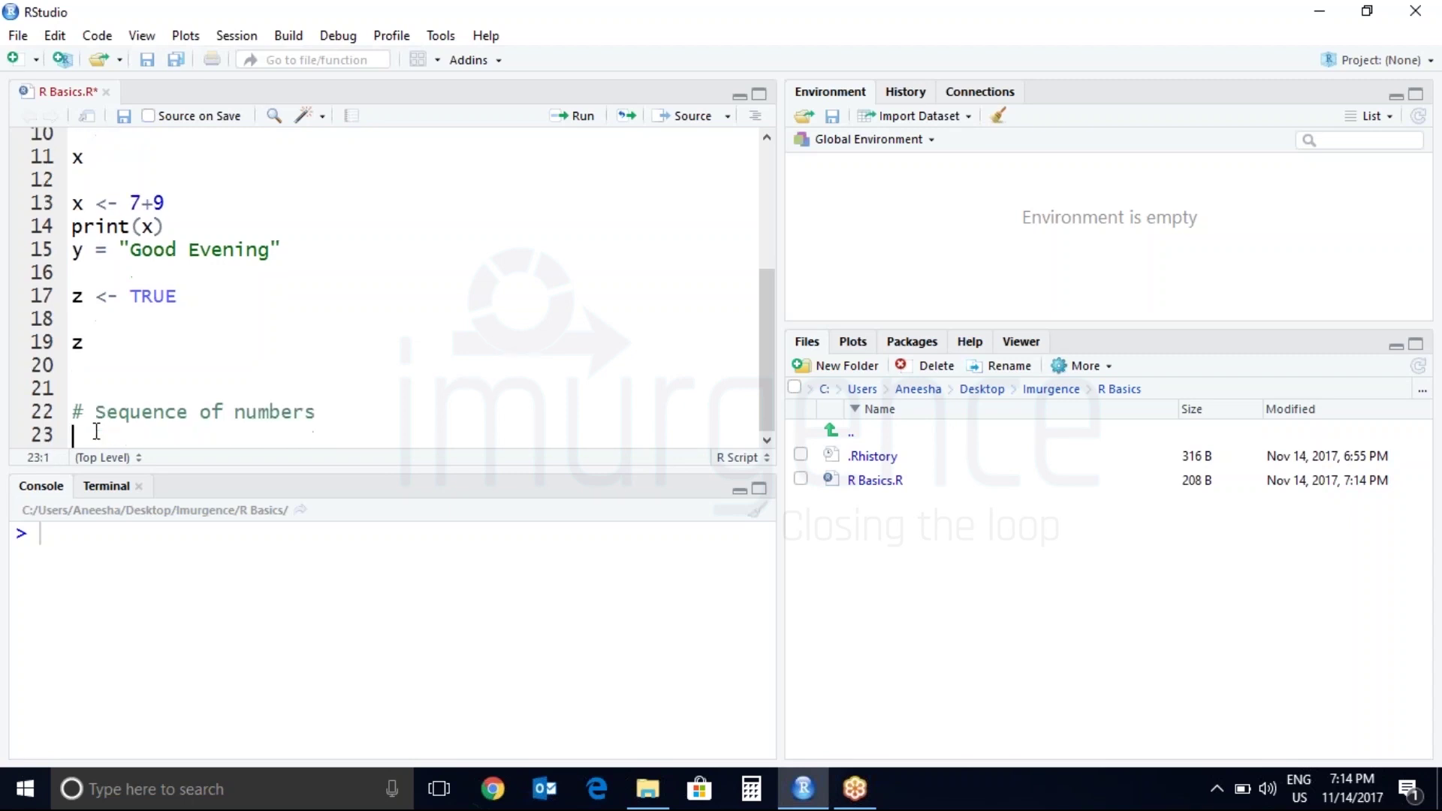
key("Return")
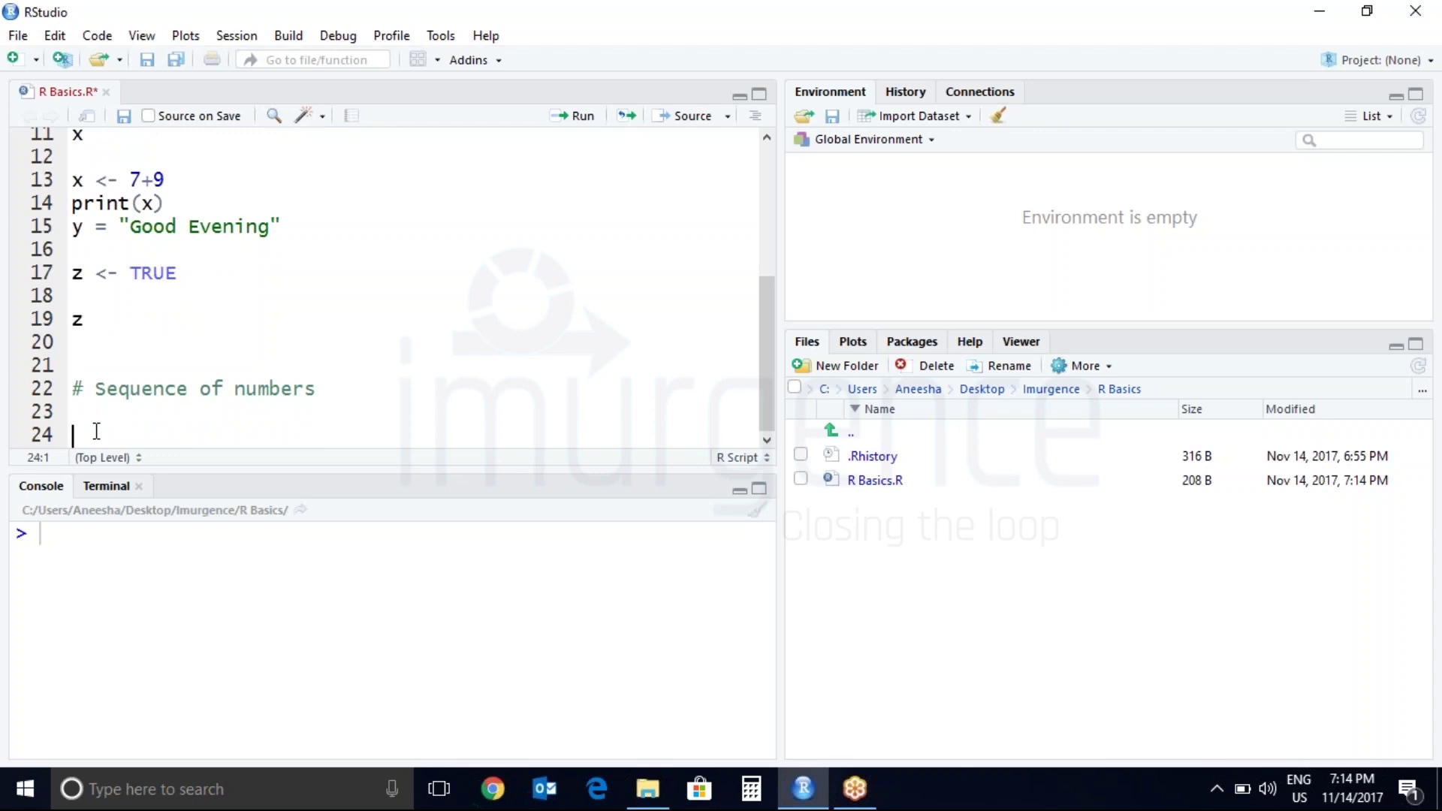
type(":")
key("BackSpace")
type("1 : 20")
key("ctrl+Return")
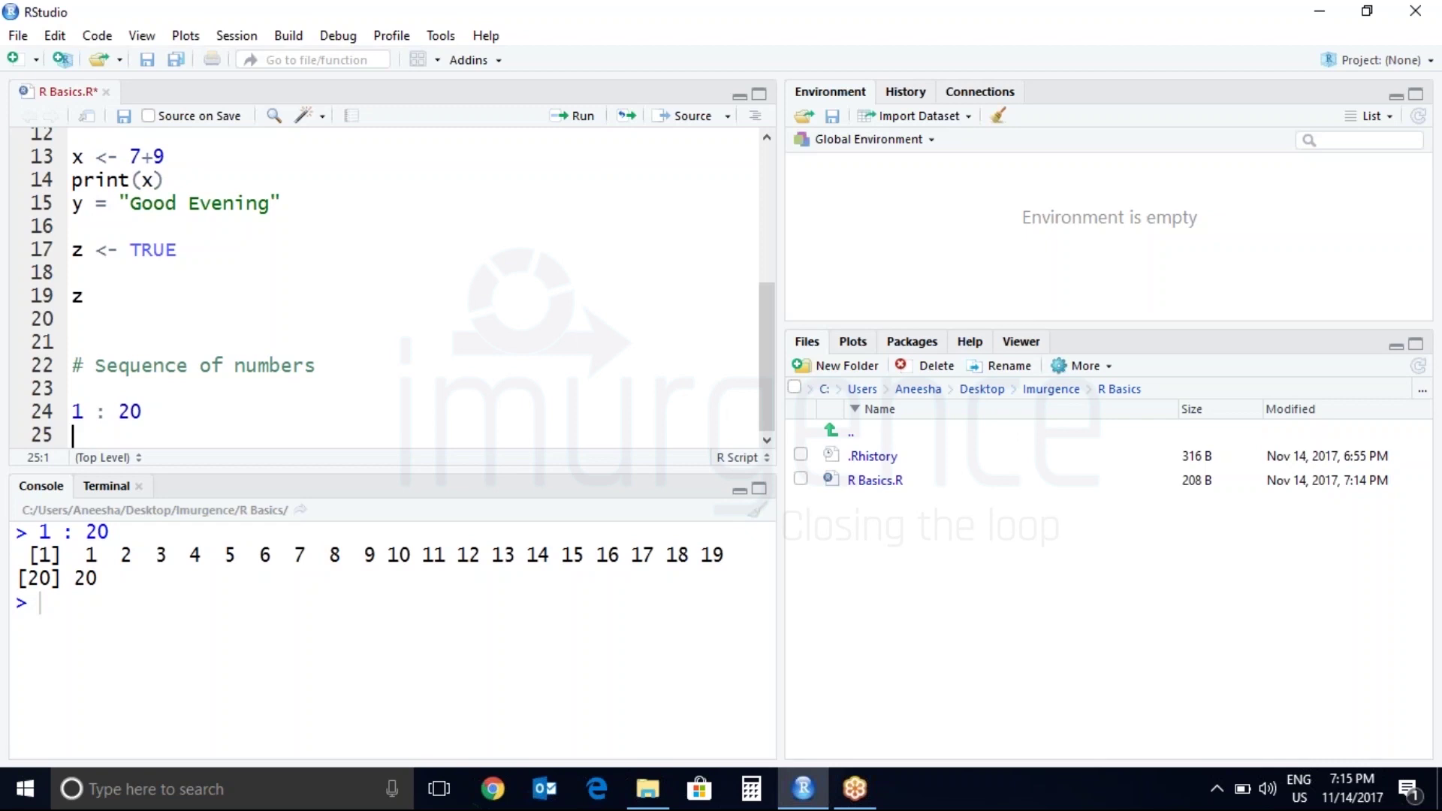
key("Return")
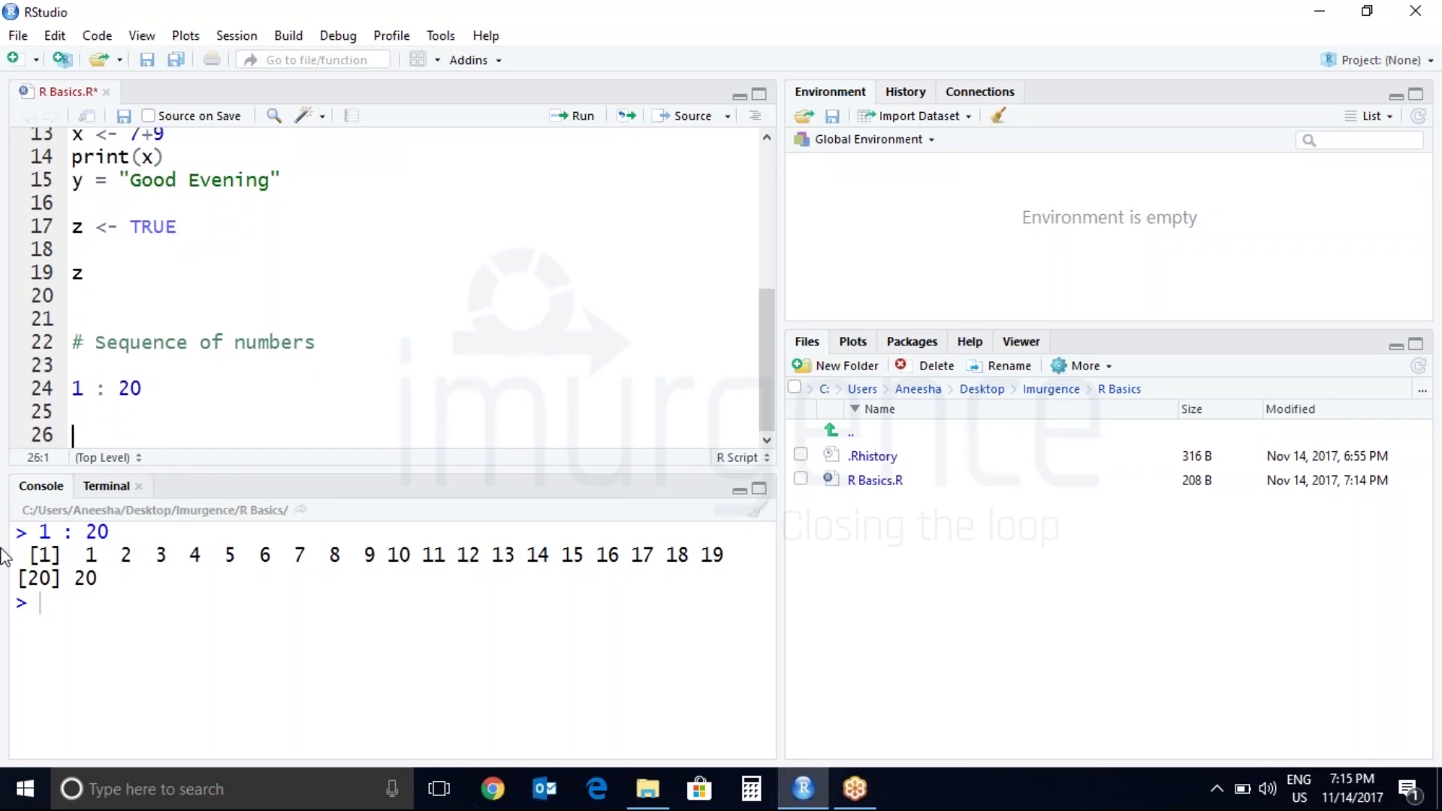
type("pi:")
type("10")
Step: Run pi:10, printing 3.141593 through 9.141593
key("ctrl+Return")
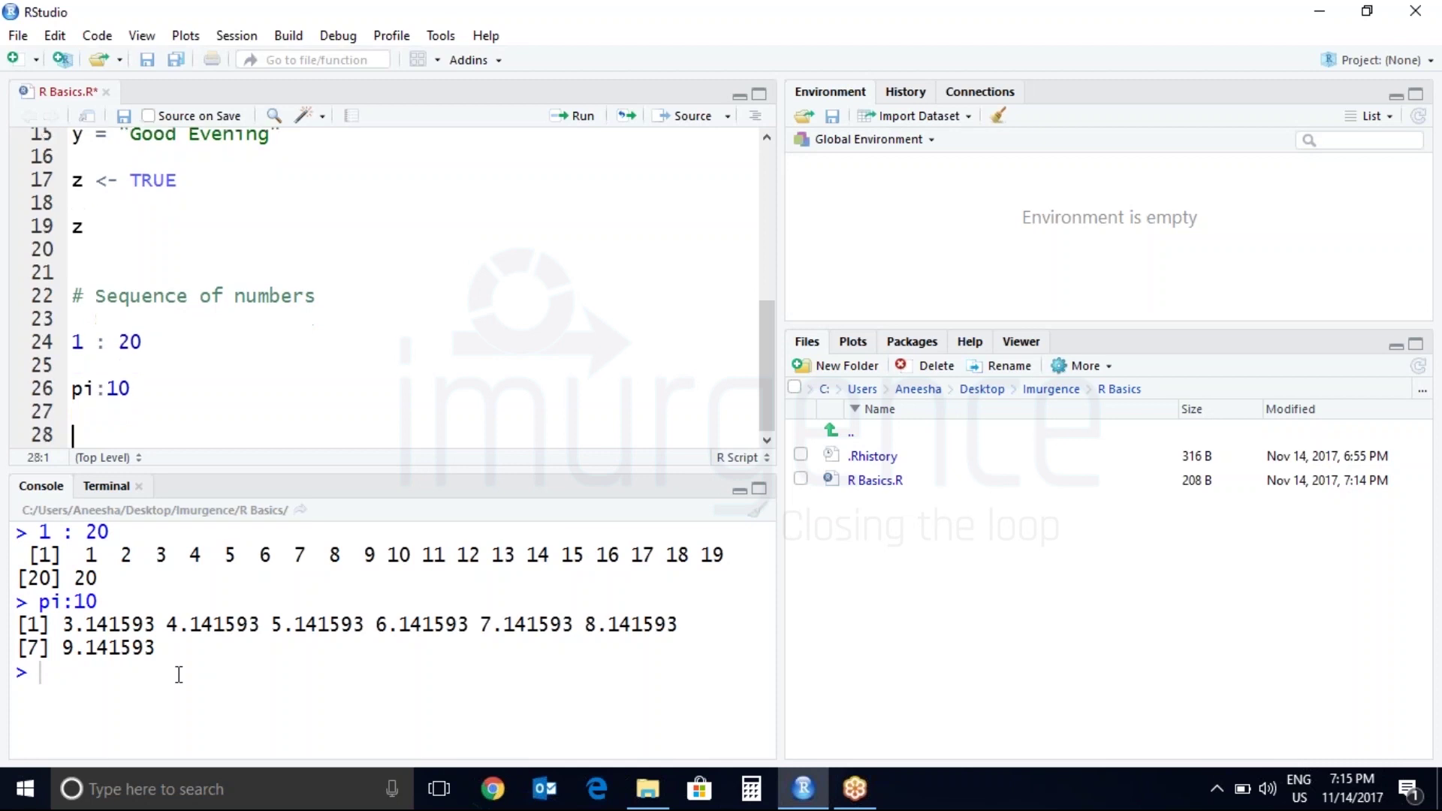
type("#")
Step: Run seq(1,20) to print 1 through 20, leaving a blank line below
key("Return")
key("Return")
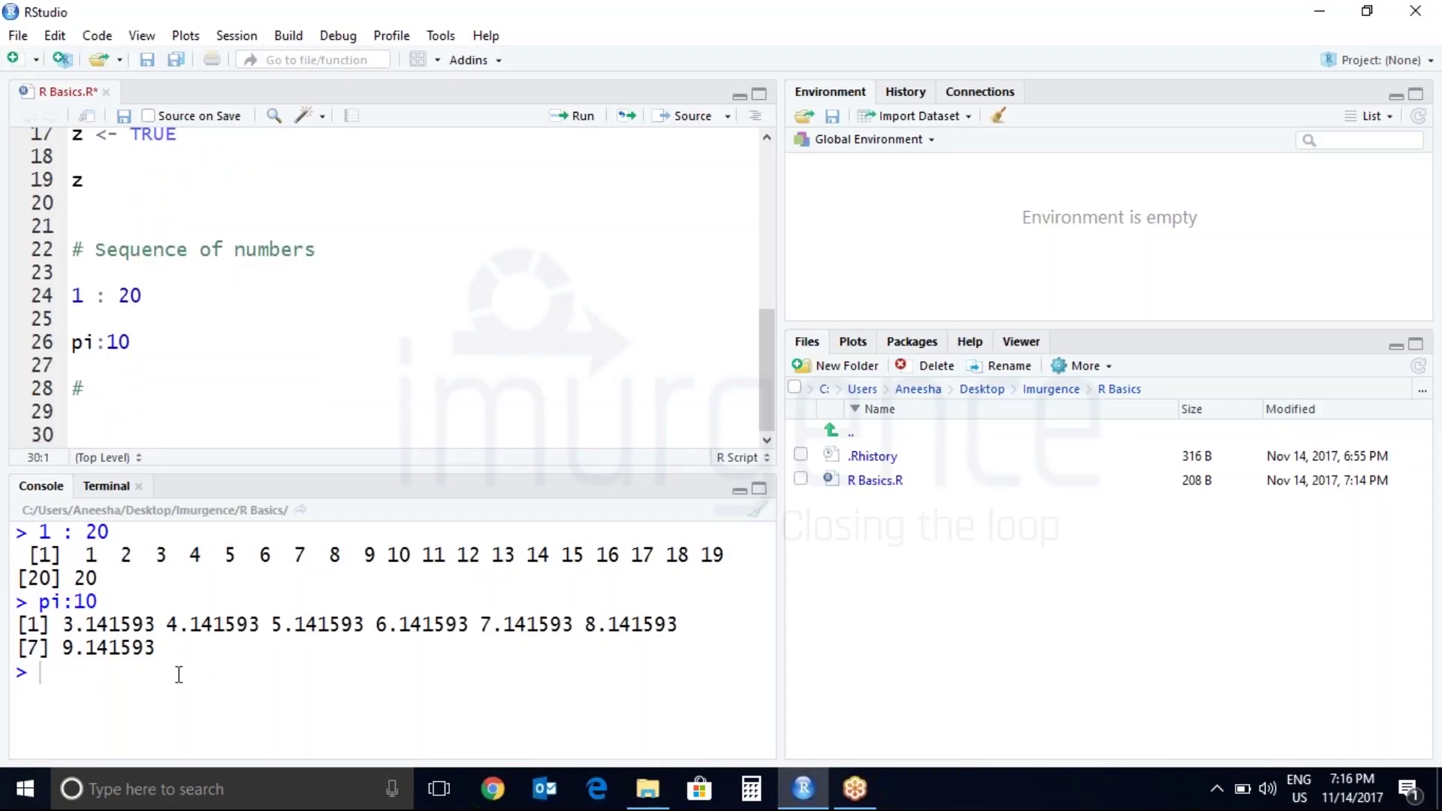
type("seq(1,20")
key("ctrl+Return")
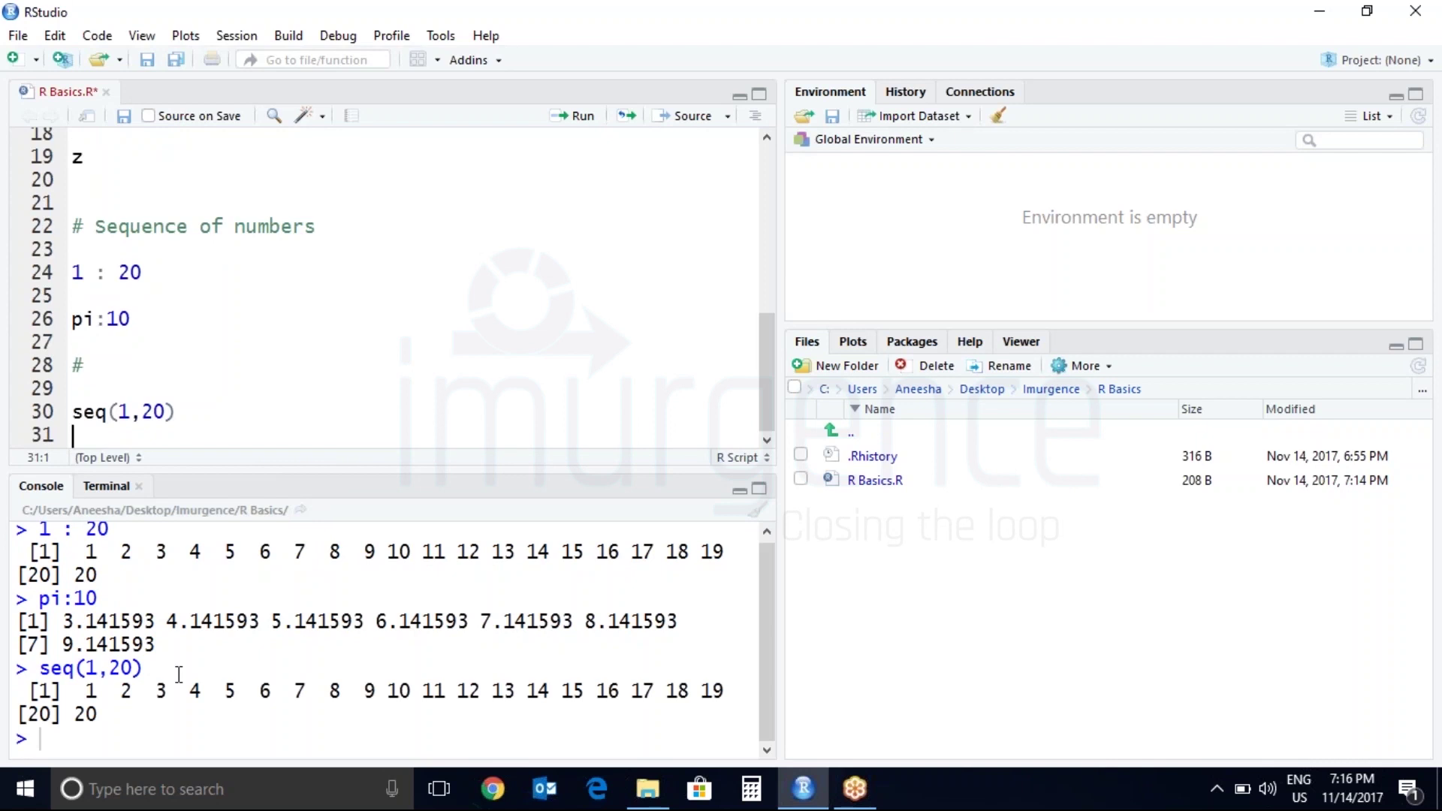
key("Return")
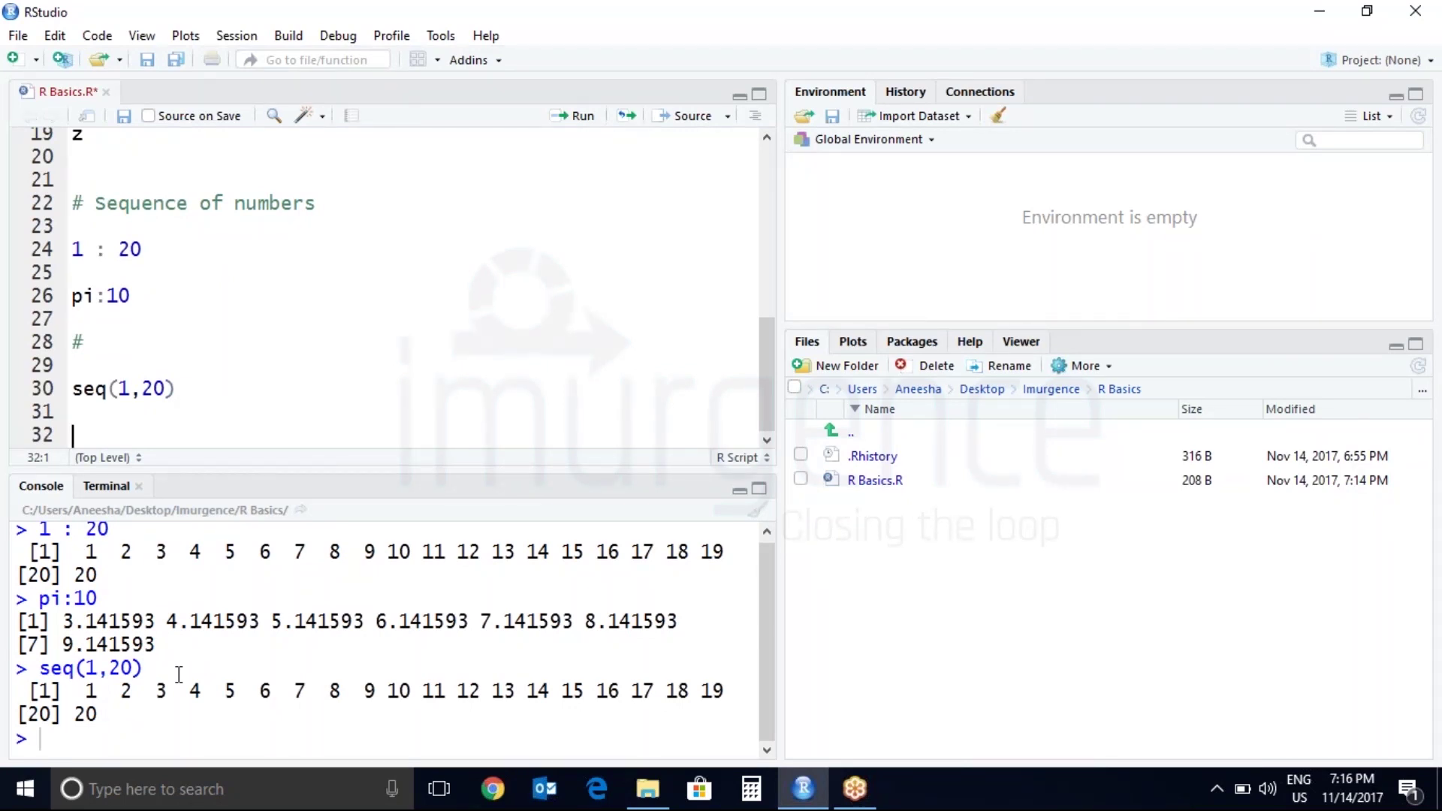
type("?seq")
type("(")
type("?seq")
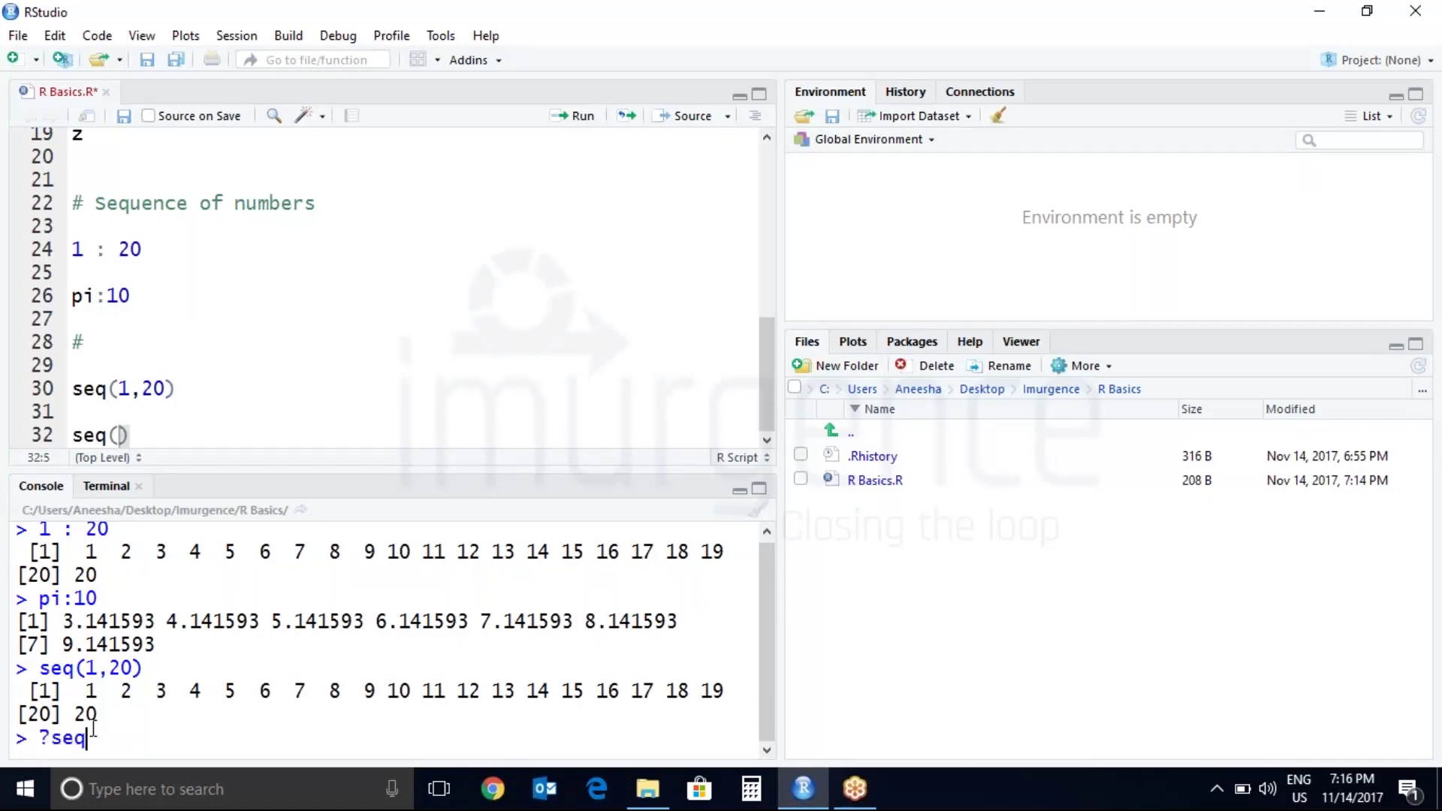
type("(")
Step: Write seq() on line 32 and show the seq help page with ?seq() and help("seq")
key("Return")
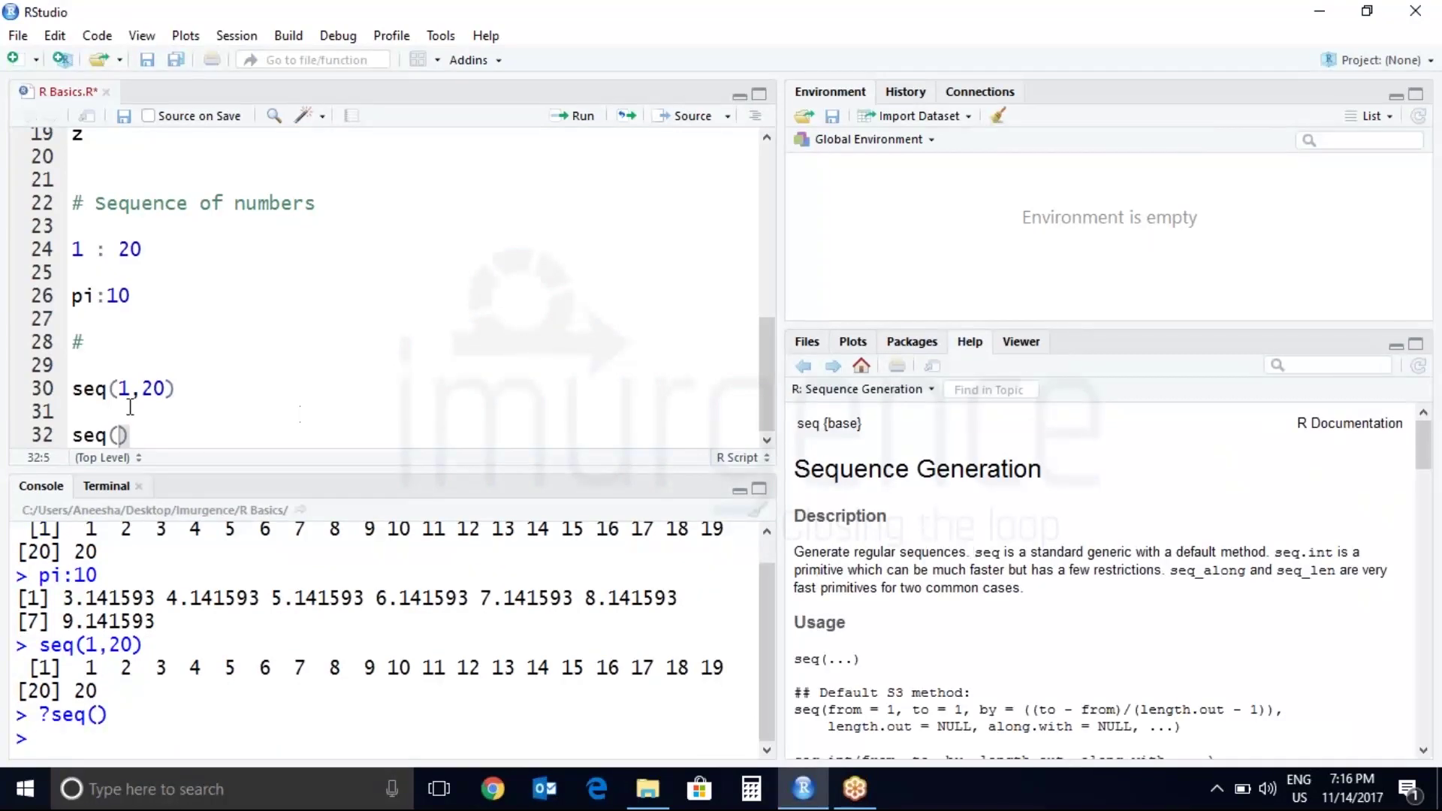
left_click(108, 434)
left_click(114, 740)
type("help")
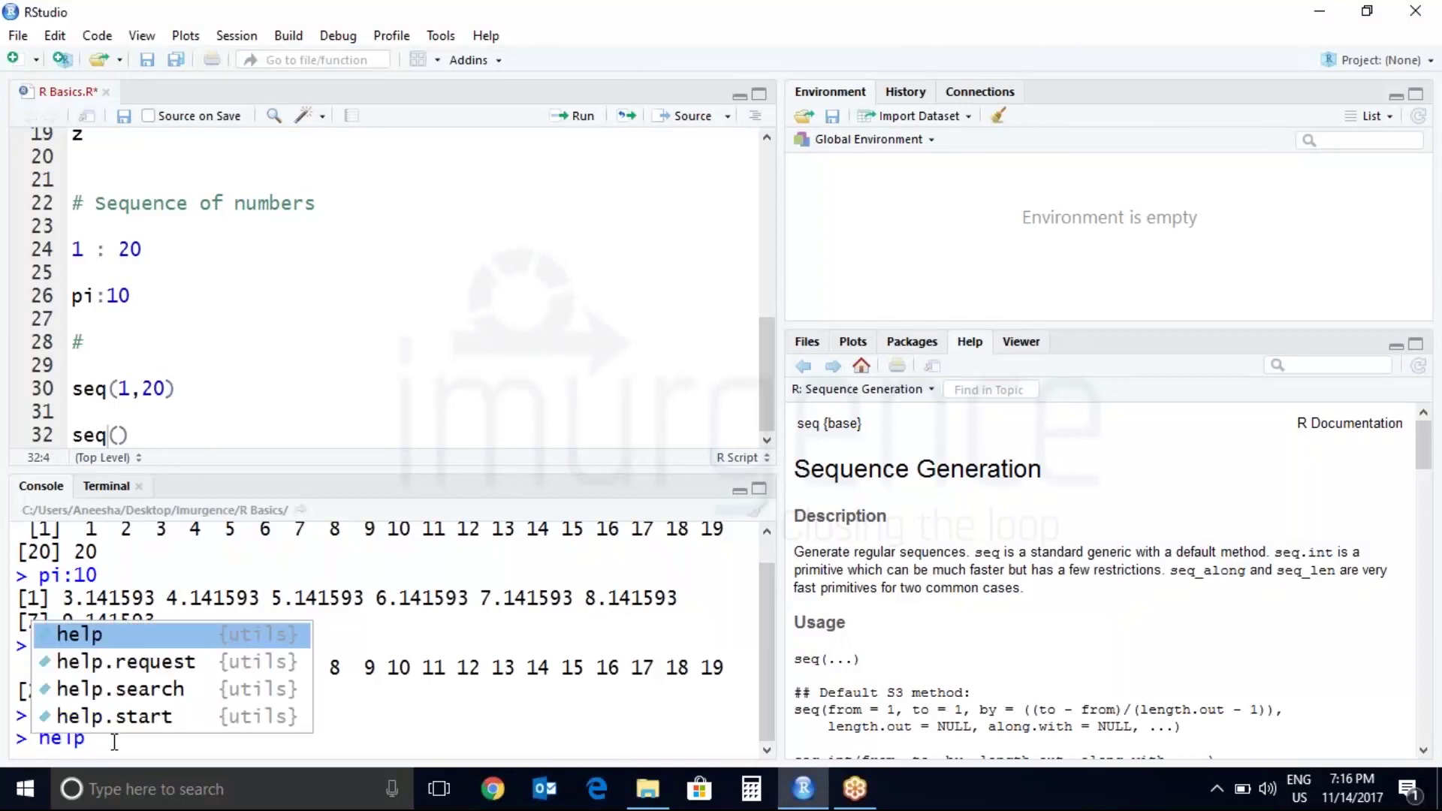
type("(")
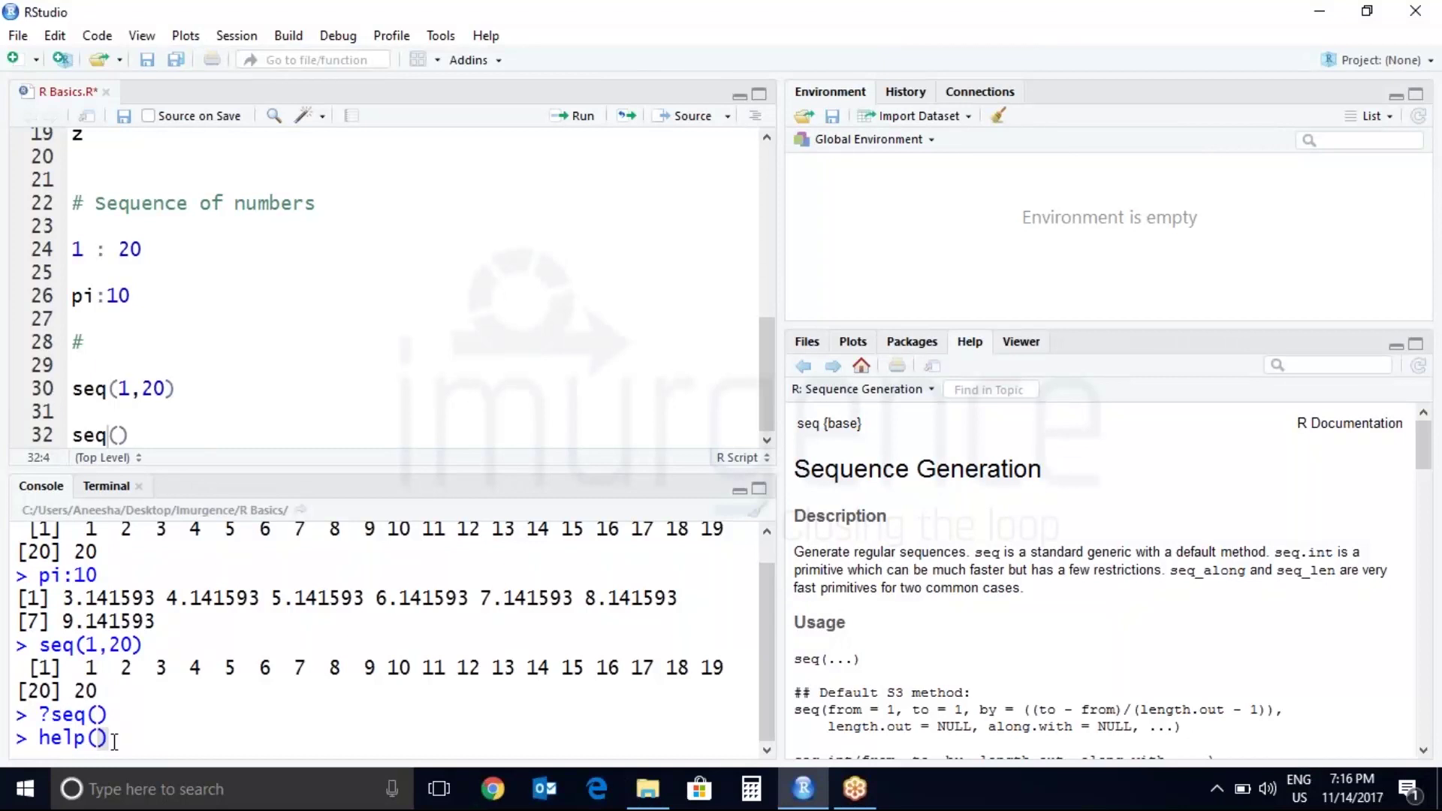
type("seq")
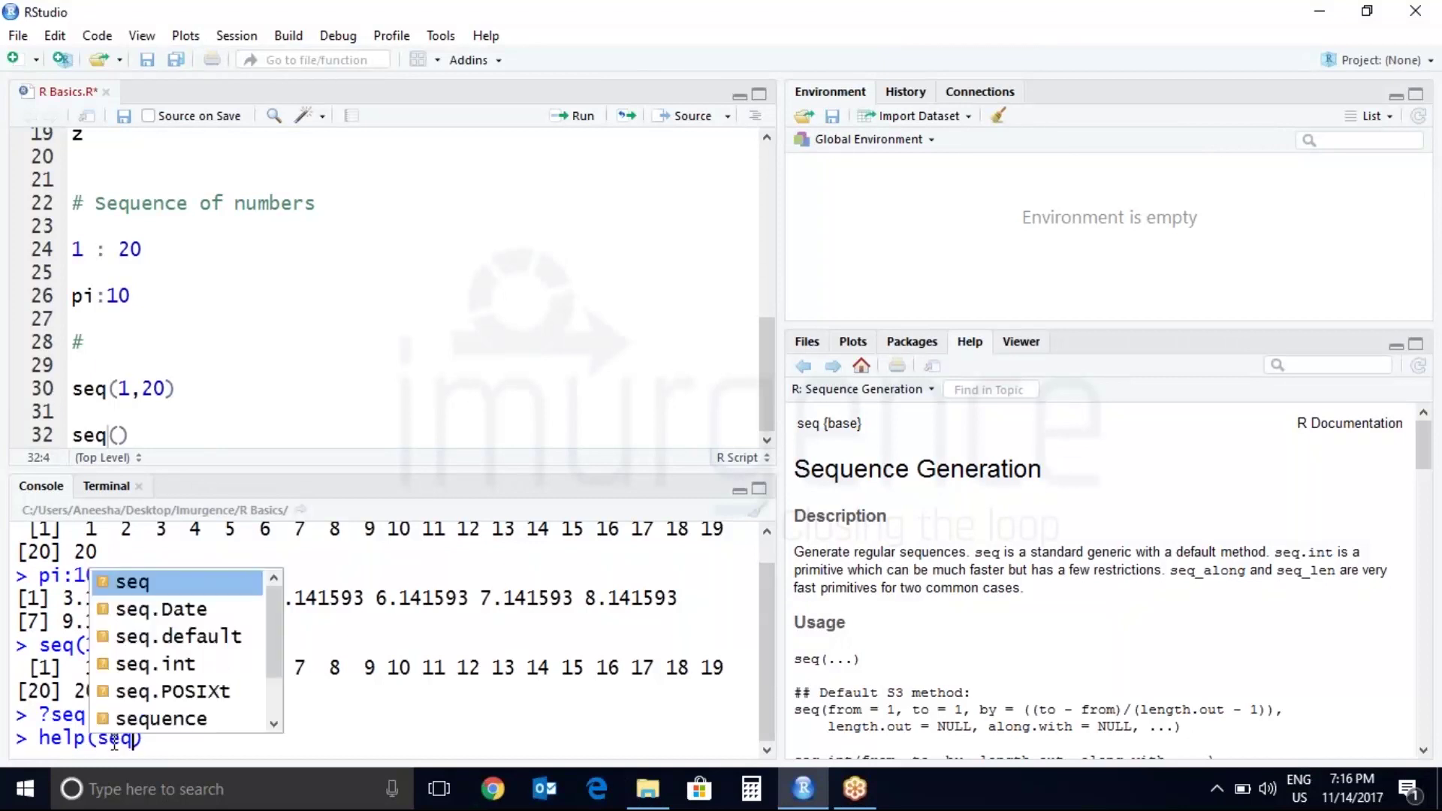
double_click(114, 741)
type("\"")
key("Return")
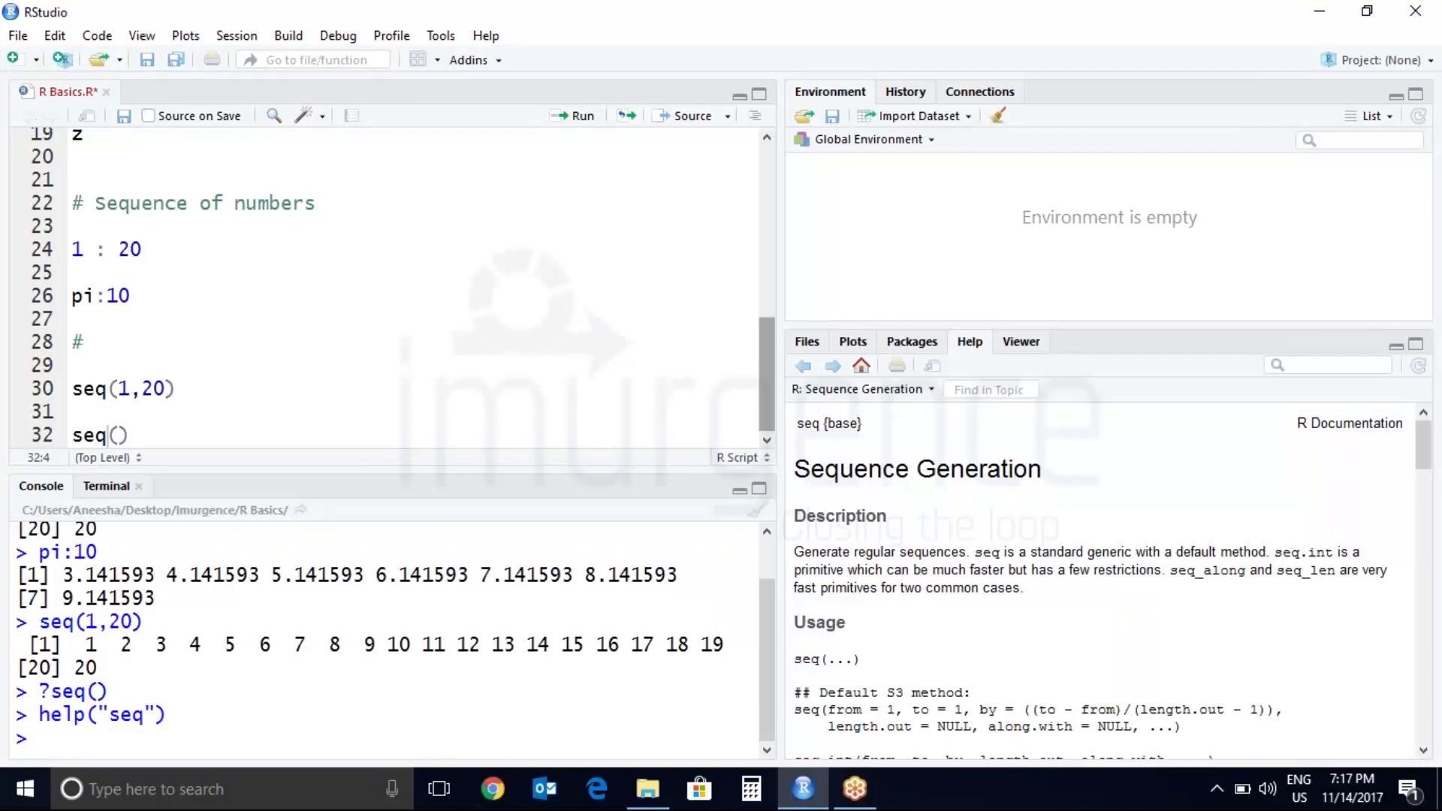
scroll(933, 653, "down", 1)
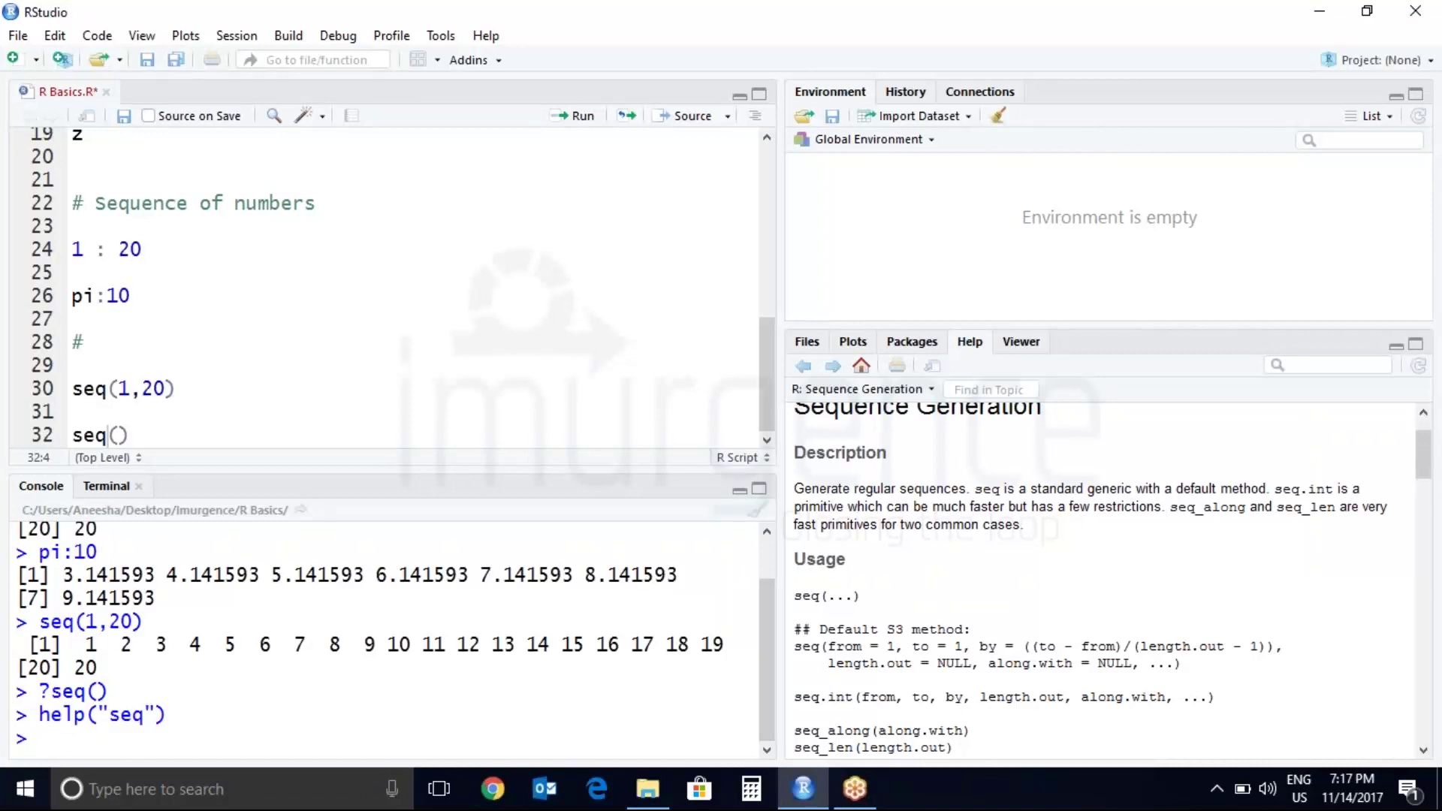
Step: Fill seq() with from = 1, to = 10, by = 0.5 and run it
left_click(117, 436)
type("from = 1, ")
type("to ")
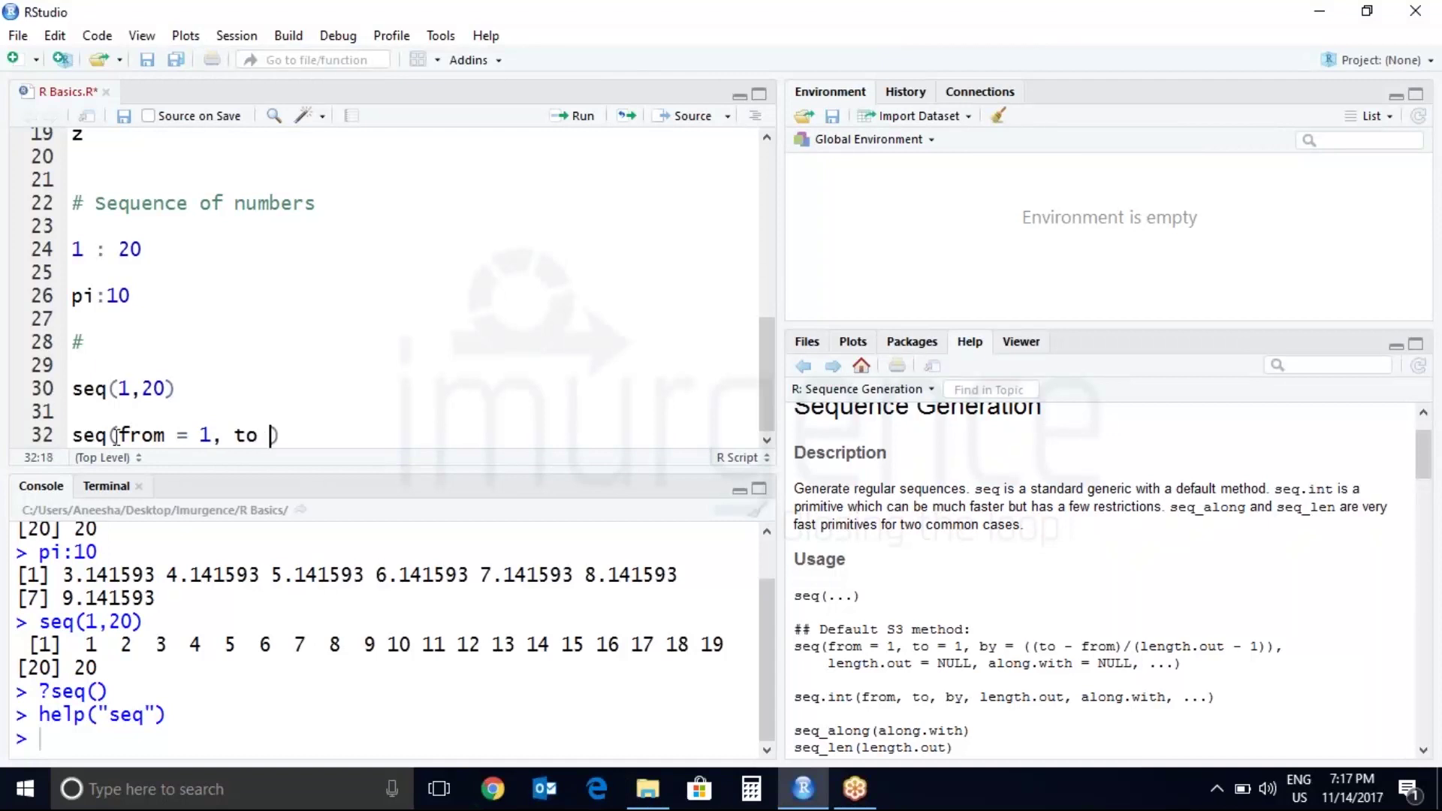
type("text\"= \"1")
type("0, ")
type("by = 0.5")
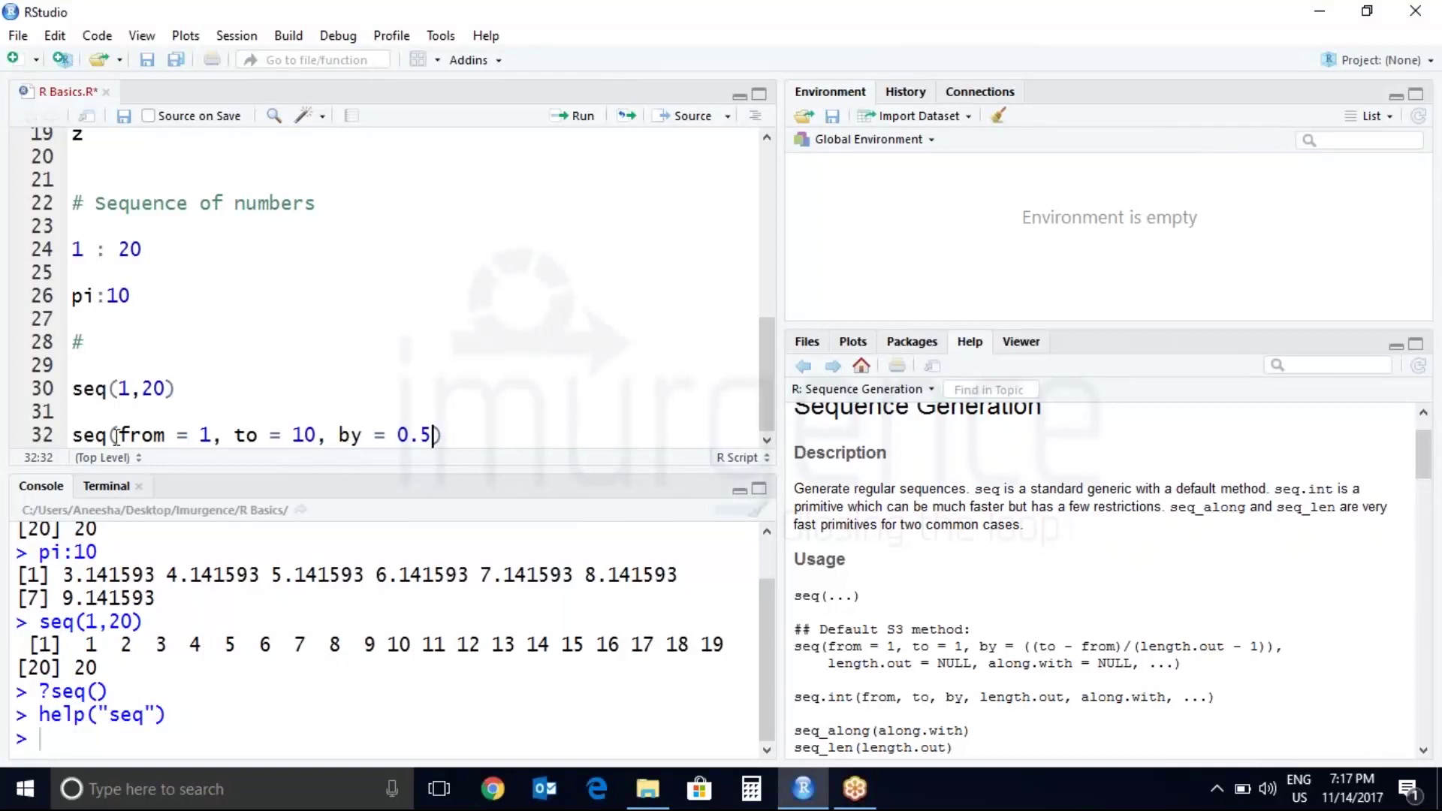
key("ctrl+Return")
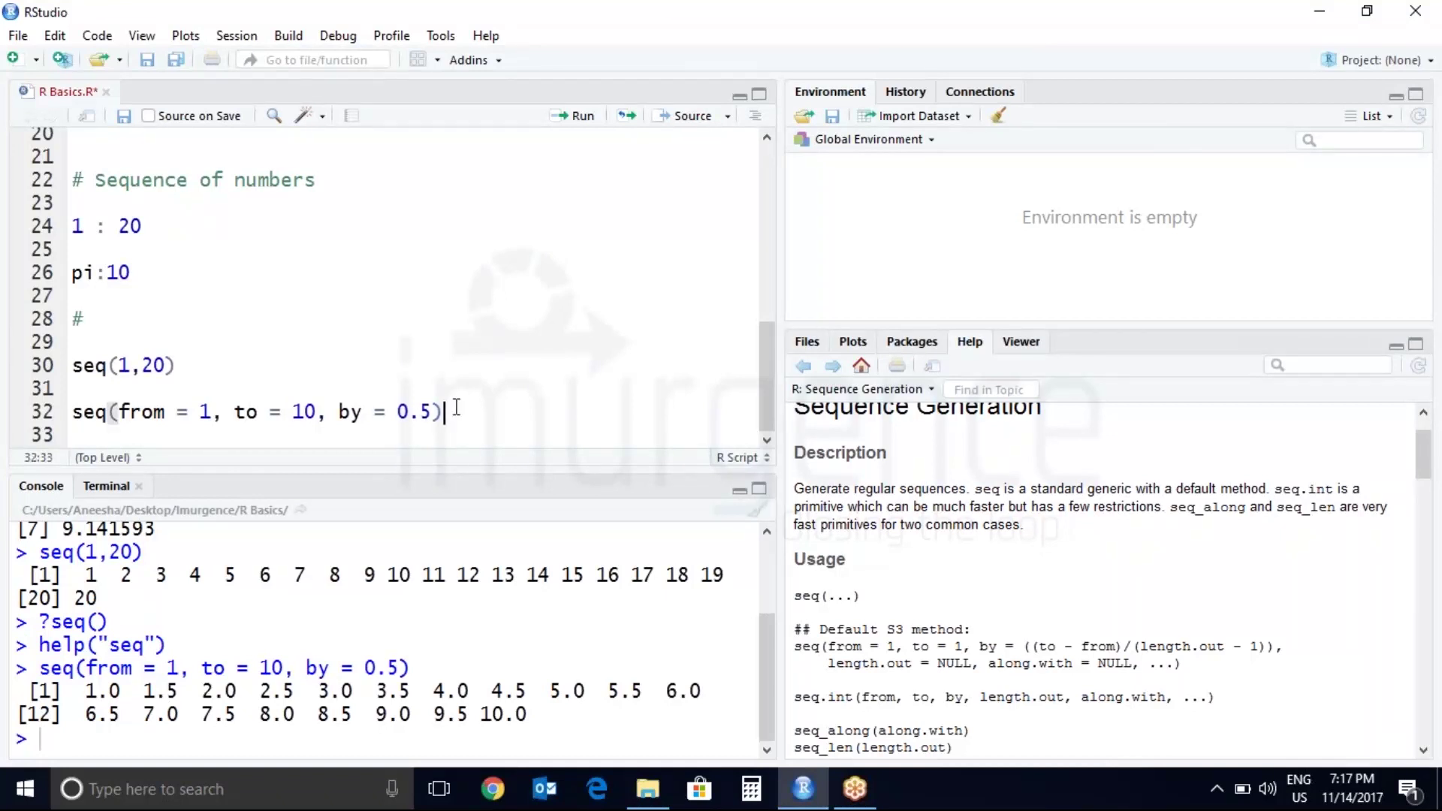
key("Return")
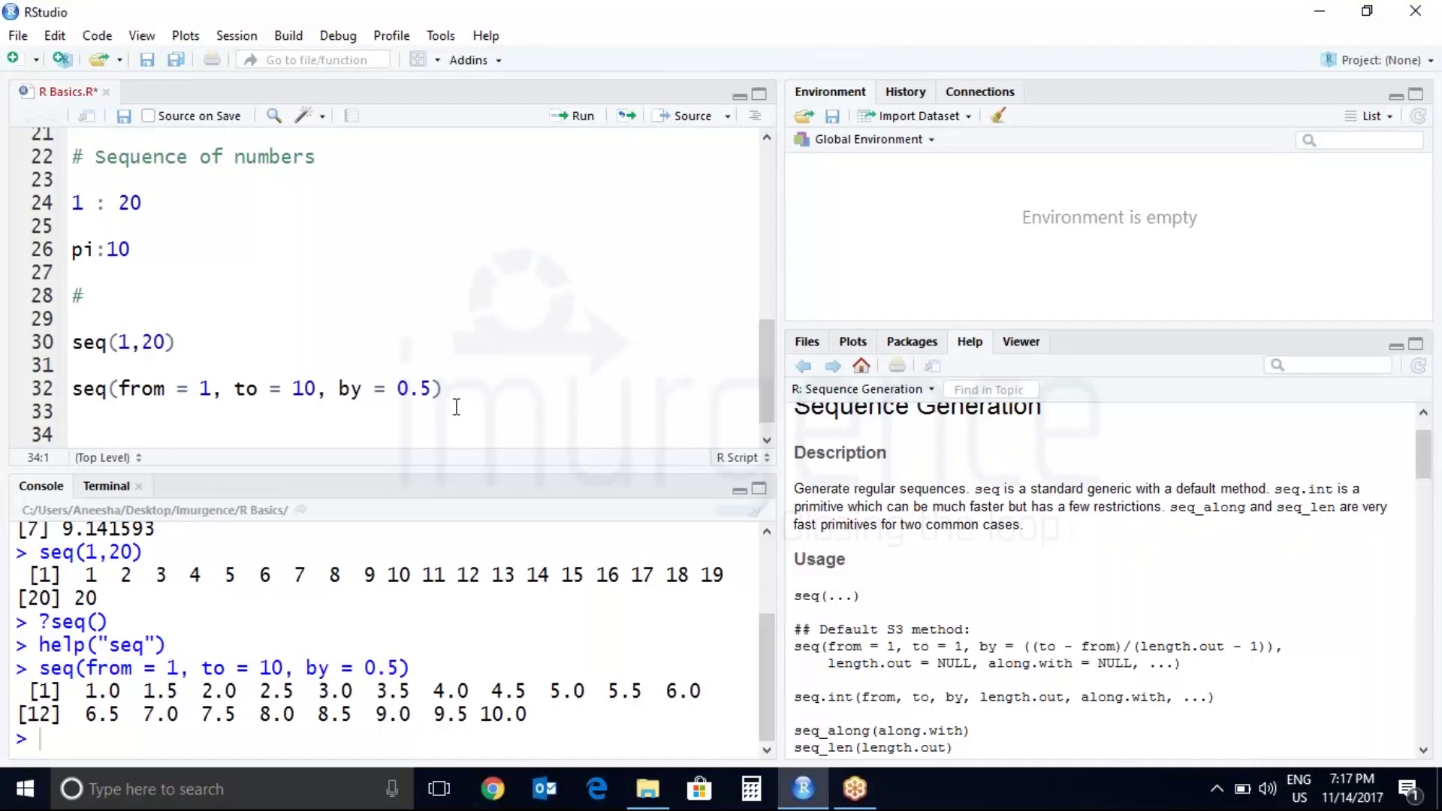
type("seq(from")
Step: Run seq(1,10, by = 5), printing 1 and 6, and save R Basics.R
key("BackSpace")
key("BackSpace")
key("BackSpace")
key("BackSpace")
type("1,10, ")
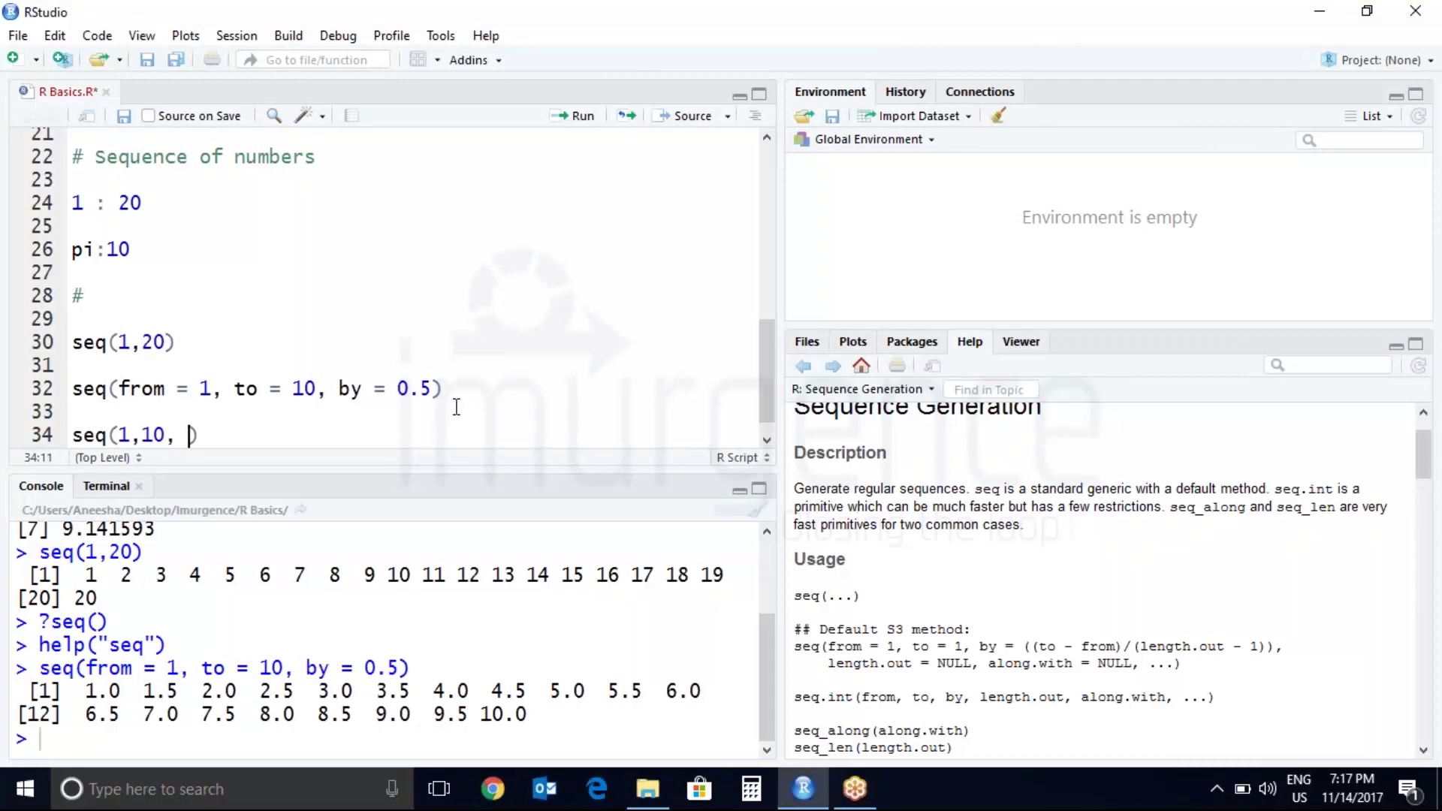
type("by = 5")
key("ctrl+Return")
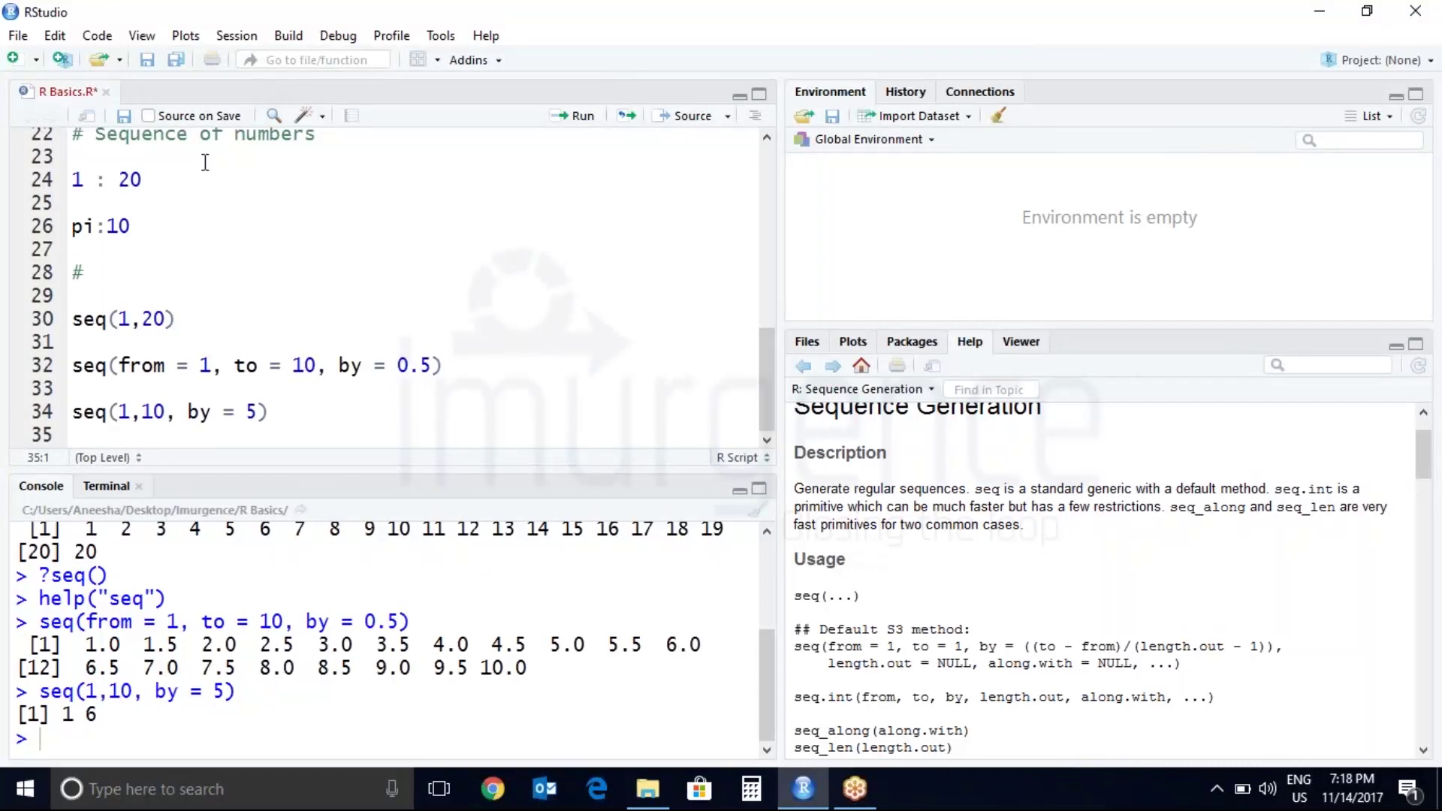
key("ctrl+s")
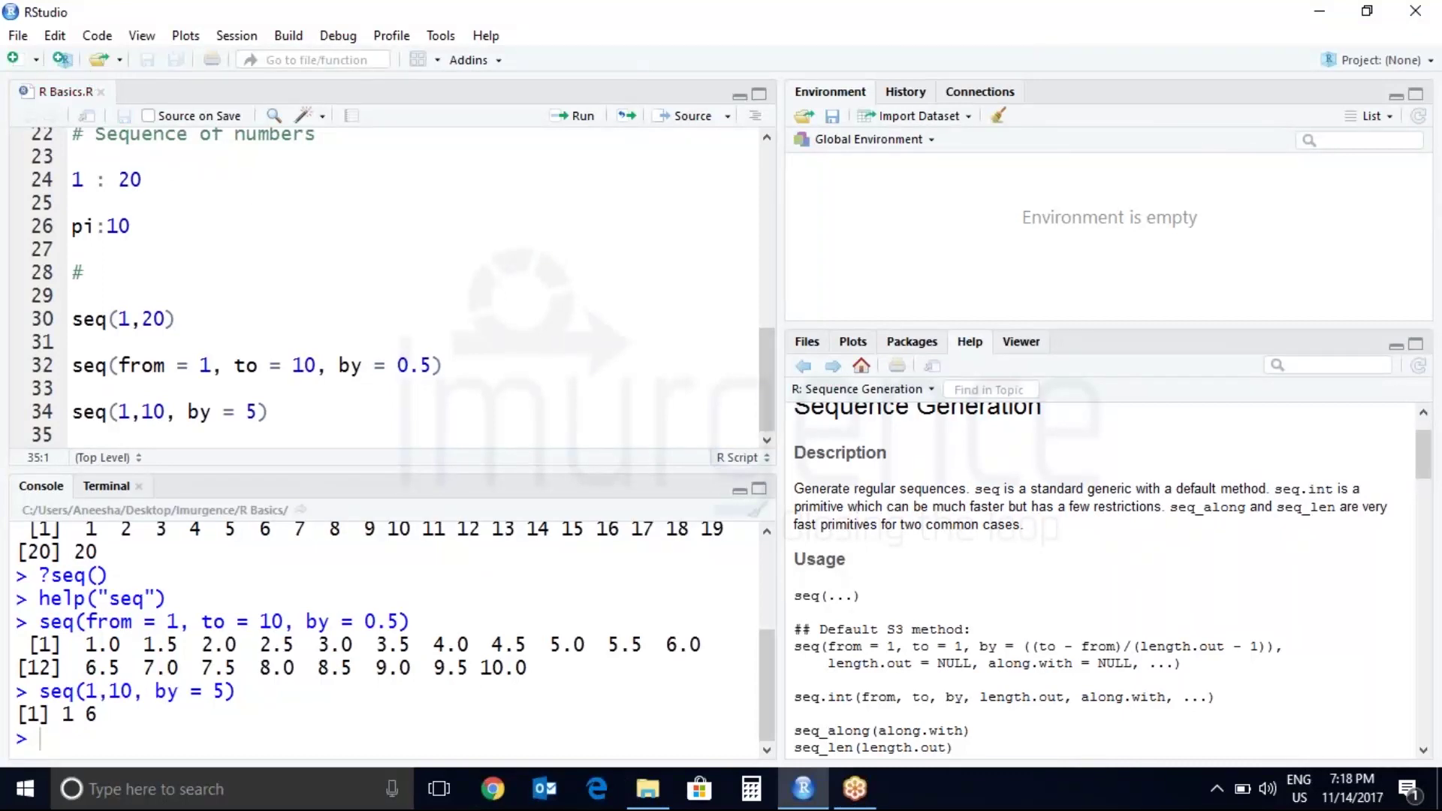